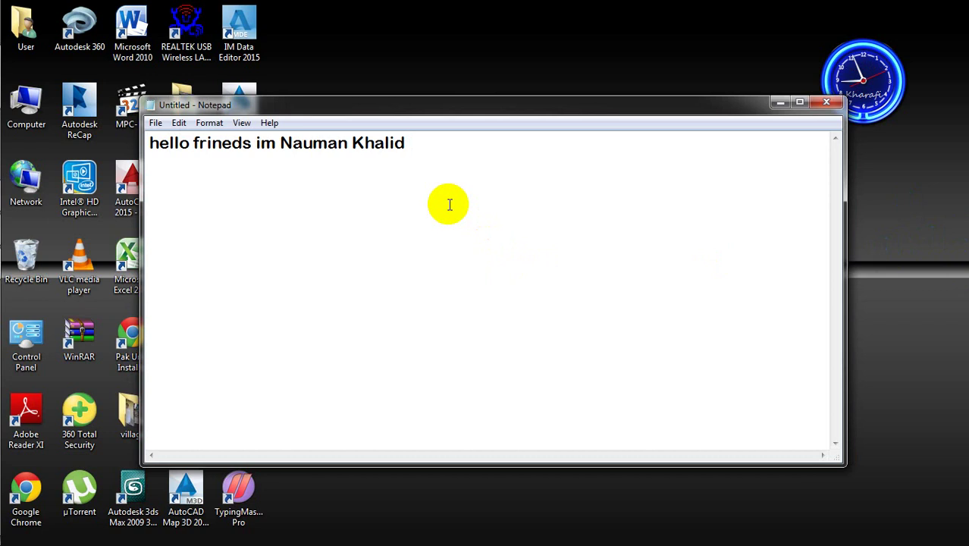
# Replace the greeting in the note with "today im going to teach you how to import AutoCad file in 3ds Max and some basic tool".
pyautogui.click(437, 137)
pyautogui.hotkey('ctrl', 'a')
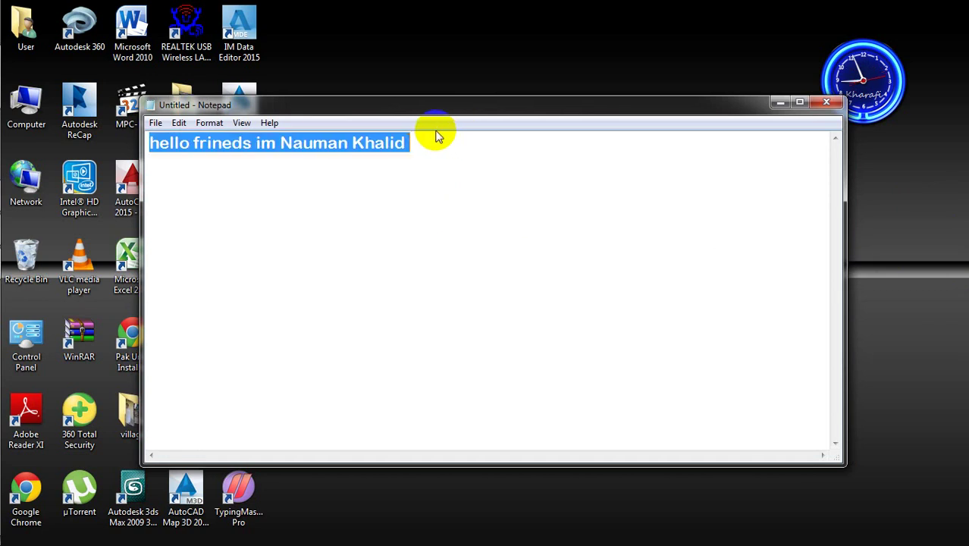
pyautogui.press('Delete')
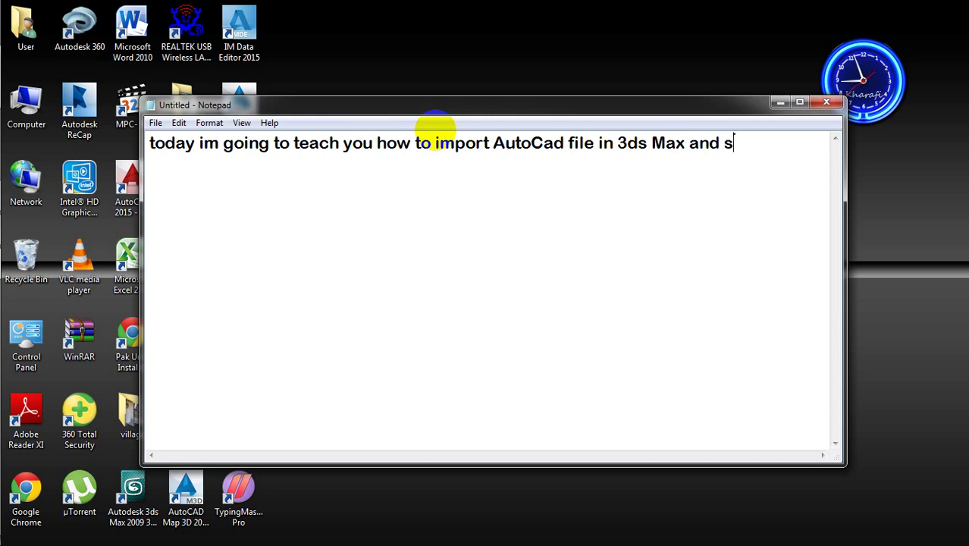
pyautogui.write('ome')
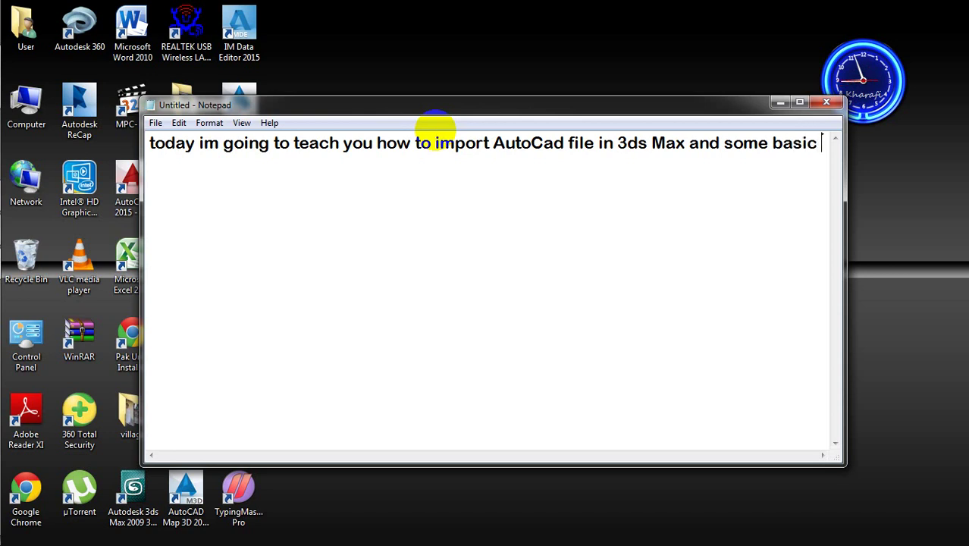
pyautogui.write('basic tool')
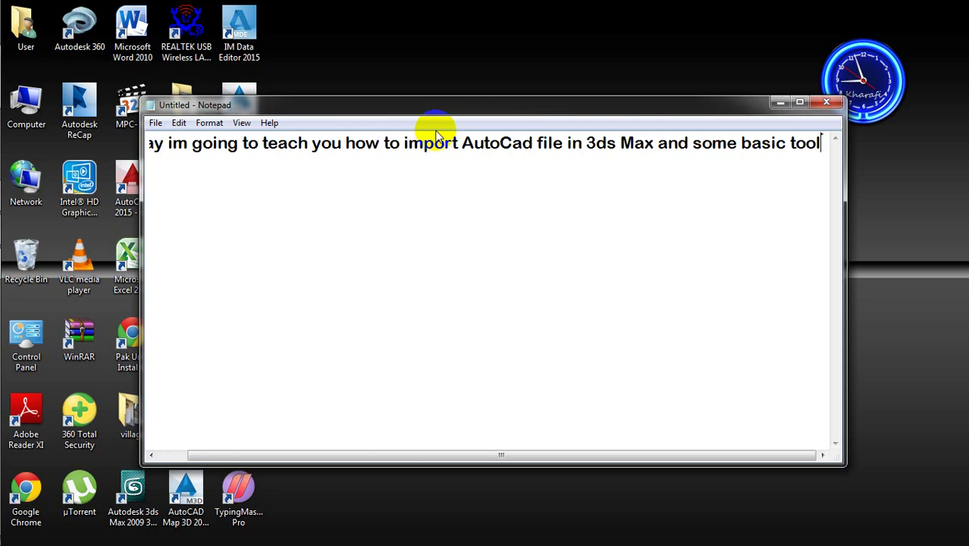
# Replace the note's text with "so lets start at fast" and clear the note.
pyautogui.hotkey('ctrl', 'a')
pyautogui.press('BackSpace')
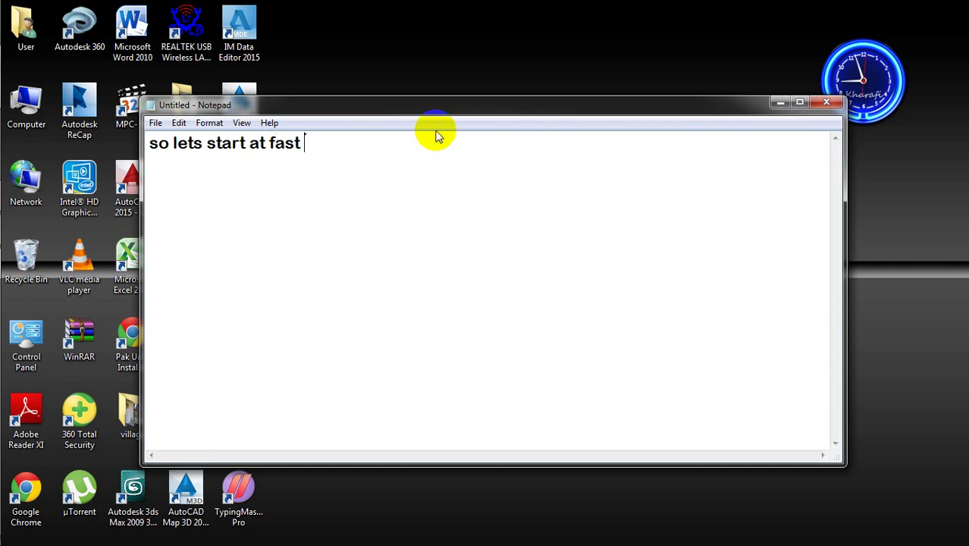
pyautogui.hotkey('ctrl', 'a')
pyautogui.press('Delete')
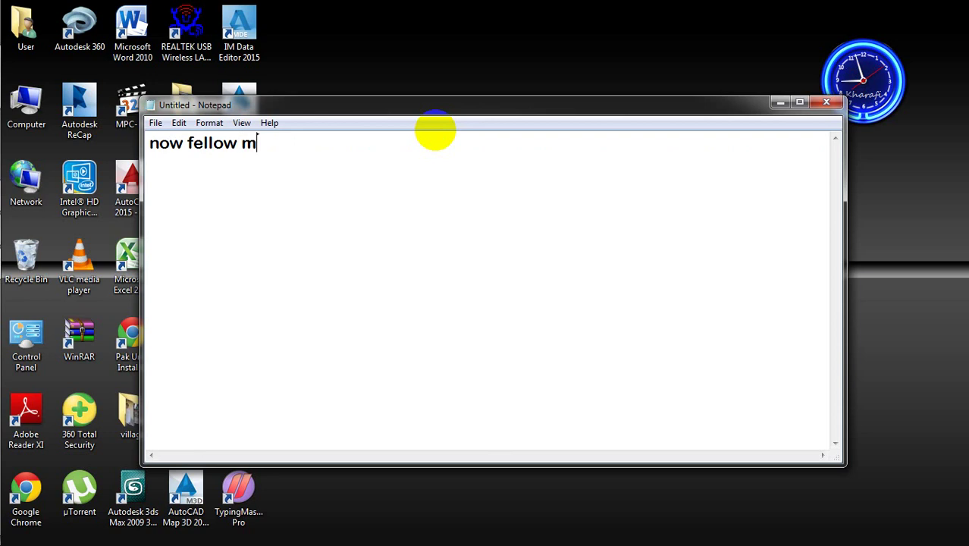
pyautogui.hotkey('ctrl', 'a')
pyautogui.press('Delete')
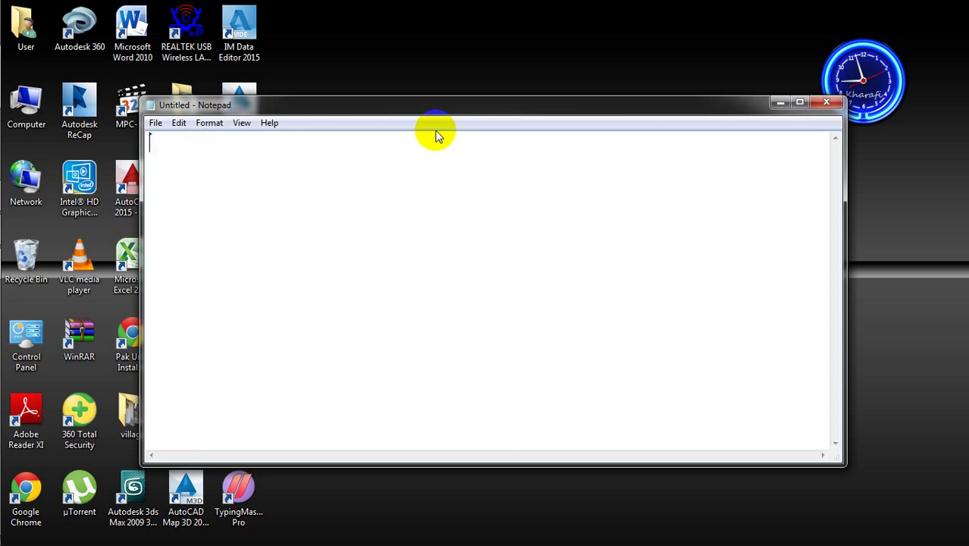
# Switch to 3ds Max and open the 38x38x26 AutoCAD drawing from the pro folder for import.
pyautogui.click(781, 102)
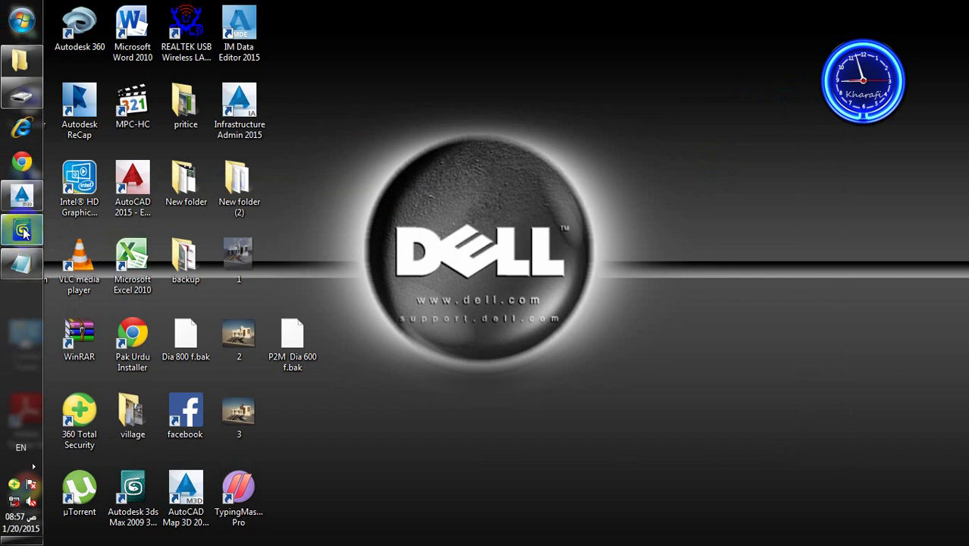
pyautogui.click(30, 225)
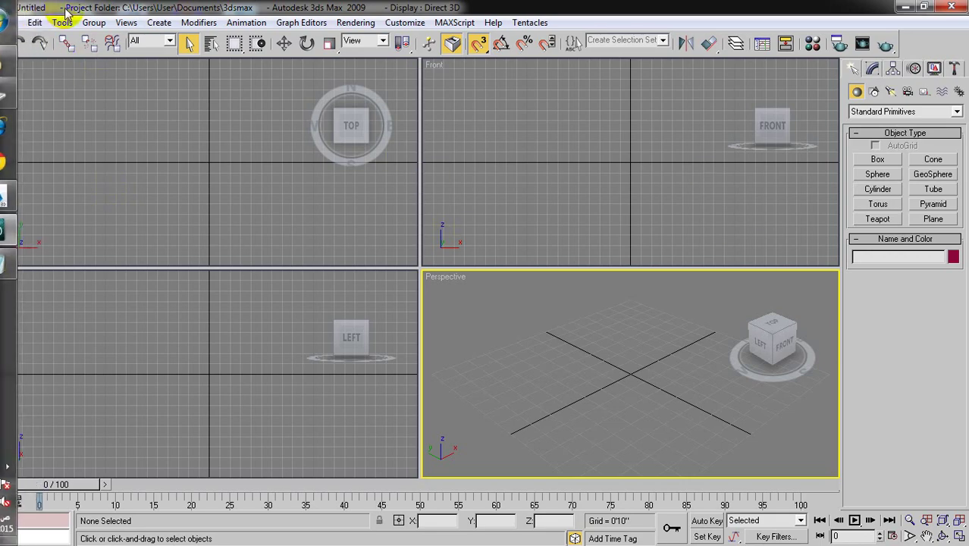
pyautogui.click(12, 23)
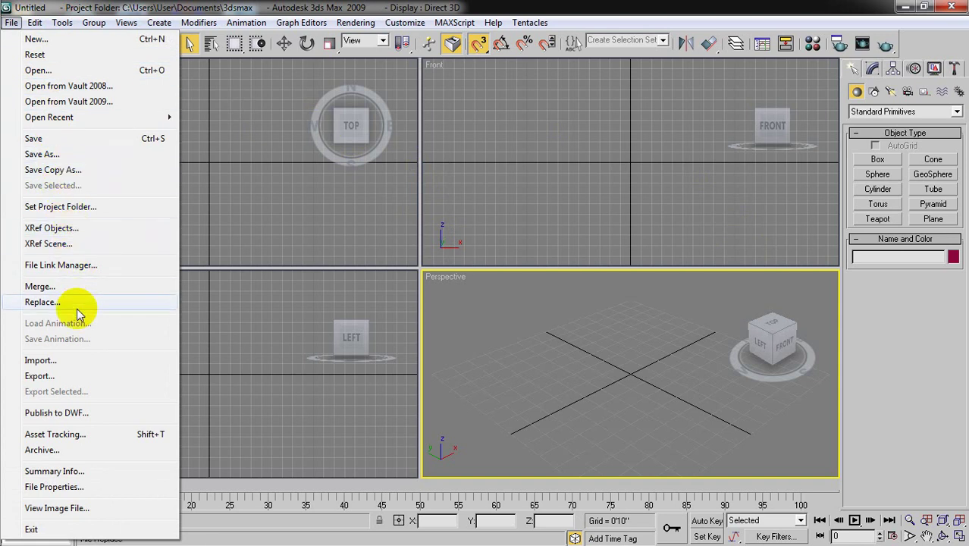
pyautogui.click(63, 364)
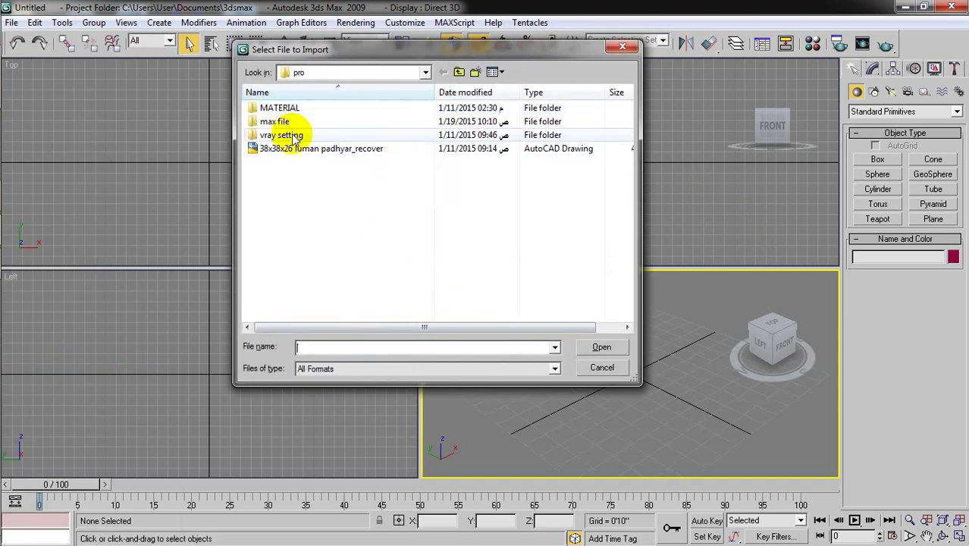
pyautogui.click(459, 72)
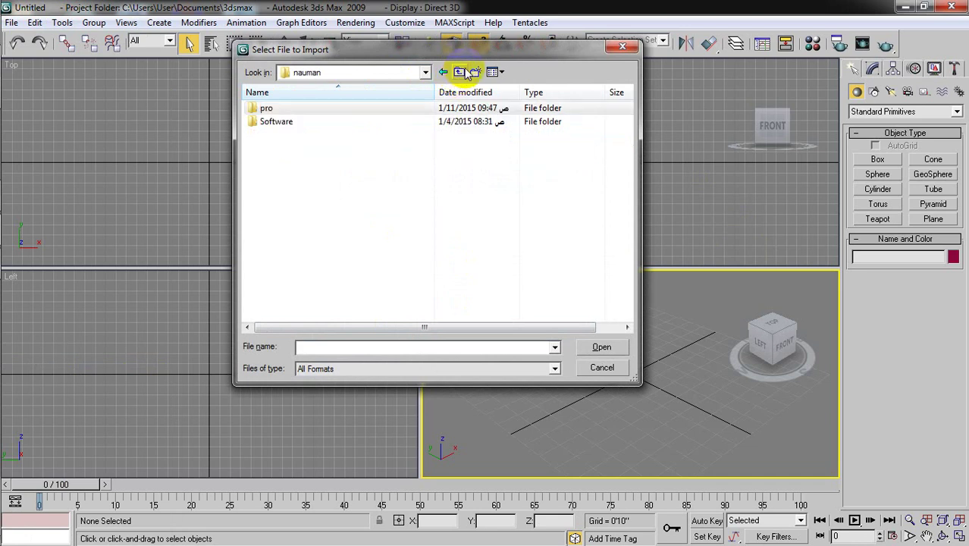
pyautogui.doubleClick(279, 106)
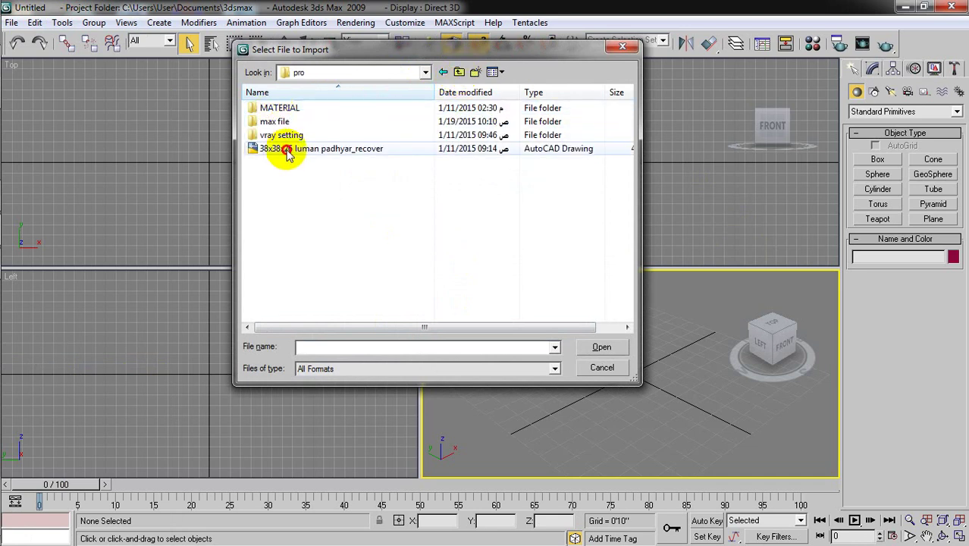
pyautogui.click(277, 150)
pyautogui.click(599, 348)
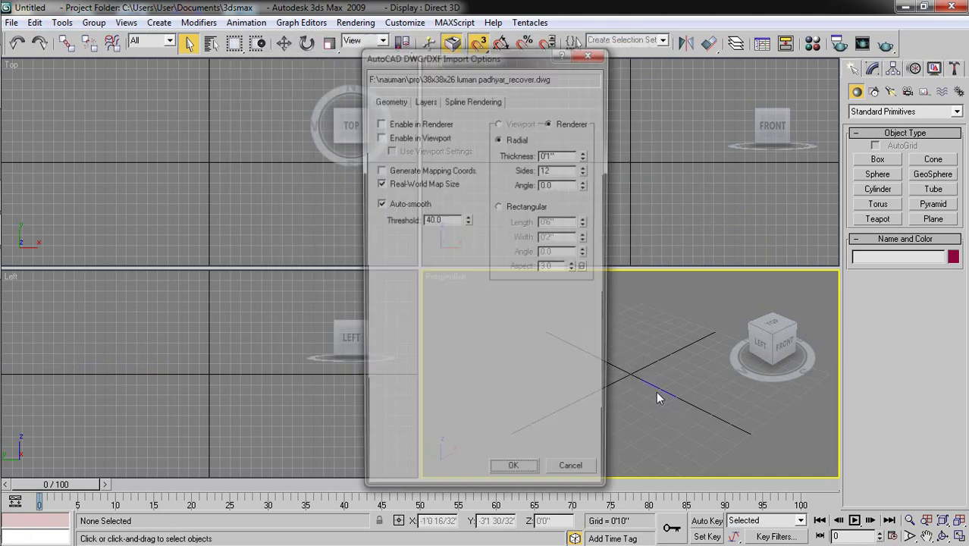
# Enable rescaling in the geometry import options with inches as the incoming file units.
pyautogui.click(388, 100)
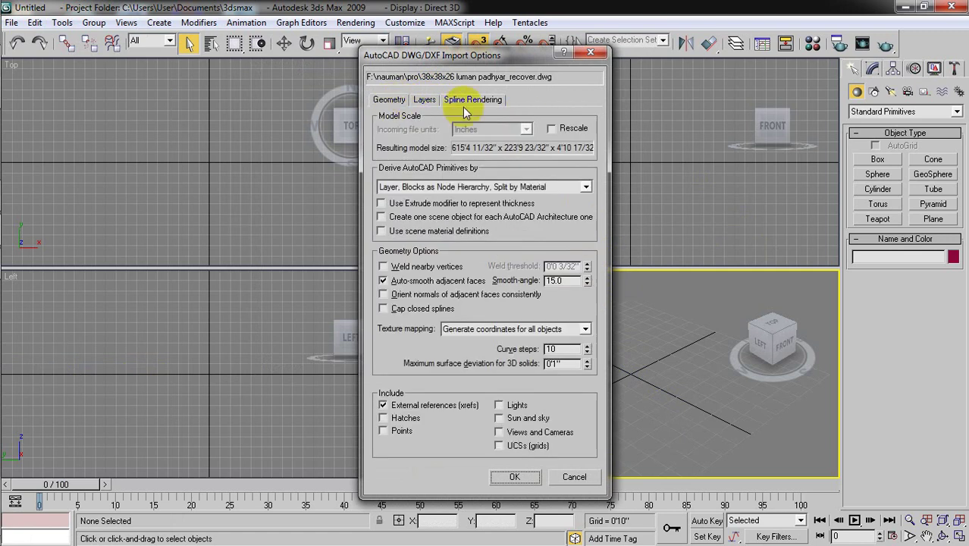
pyautogui.click(553, 129)
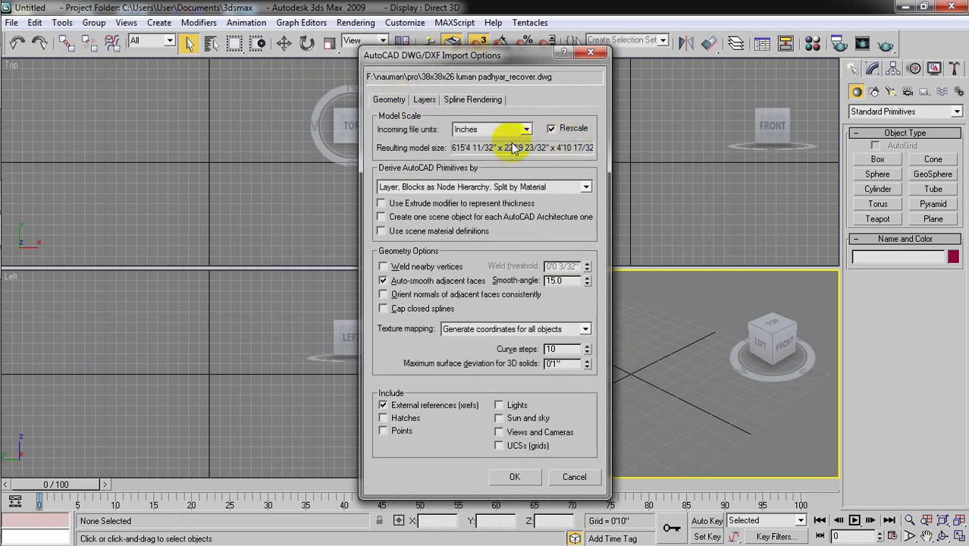
pyautogui.click(519, 130)
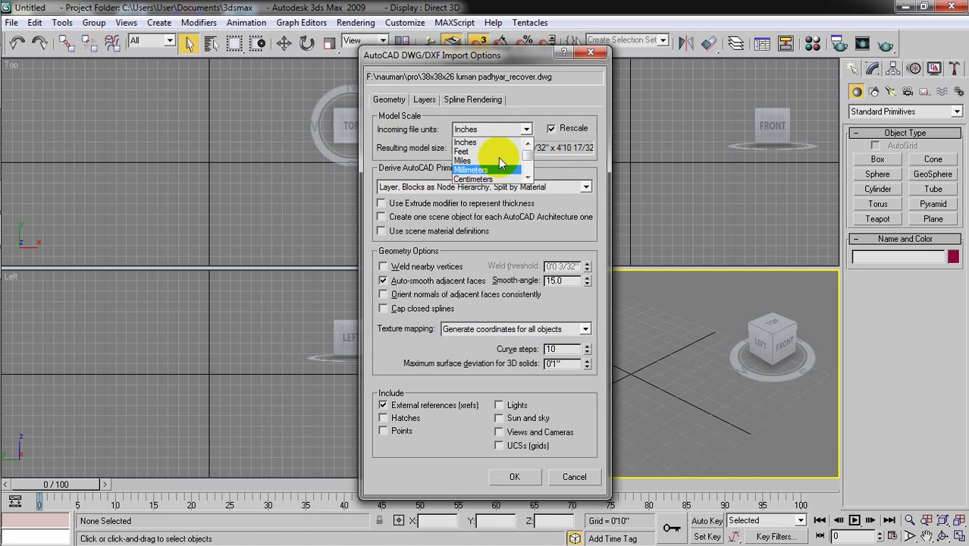
pyautogui.click(500, 147)
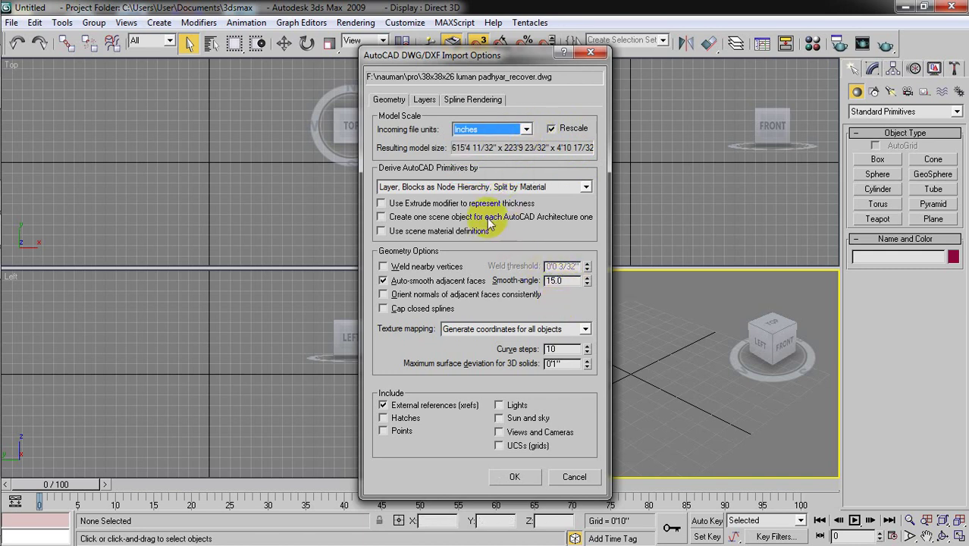
# Set the layer import option to Select from list, keep all layers ticked, and complete the drawing import.
pyautogui.click(425, 100)
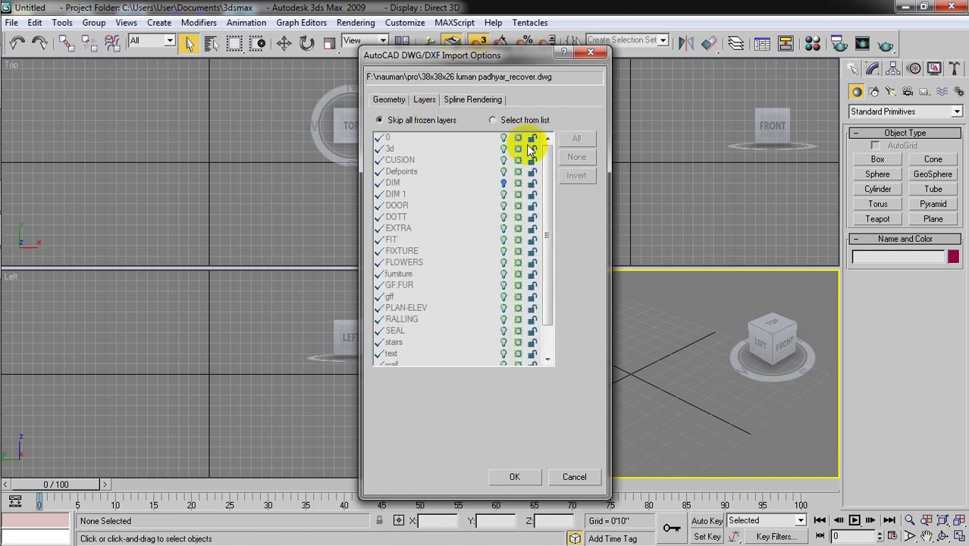
pyautogui.click(489, 100)
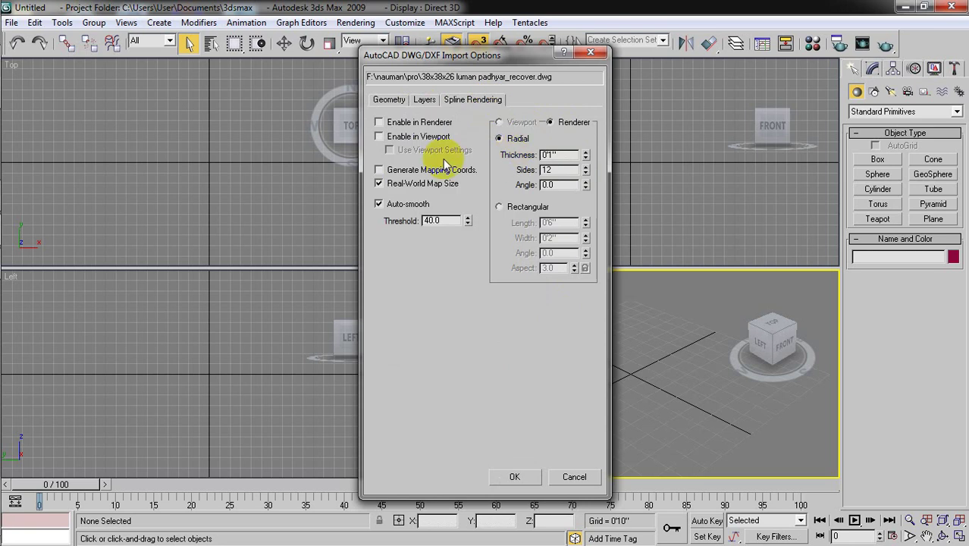
pyautogui.click(425, 100)
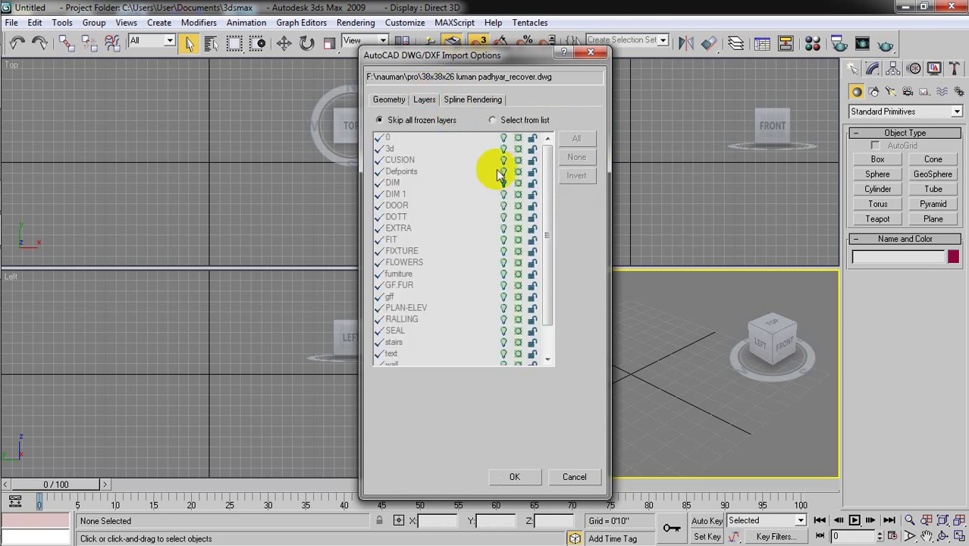
pyautogui.click(493, 120)
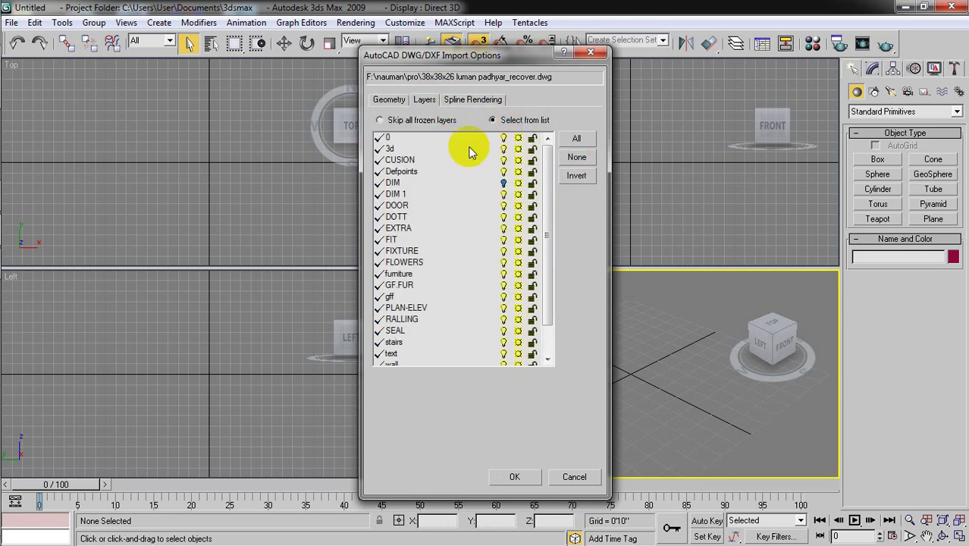
pyautogui.moveTo(543, 229); pyautogui.dragTo(551, 275)
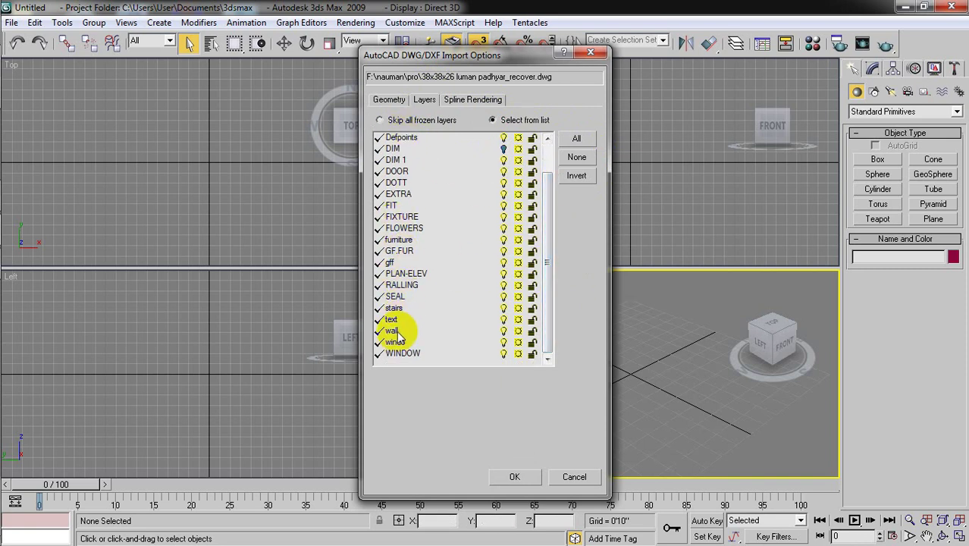
pyautogui.click(576, 157)
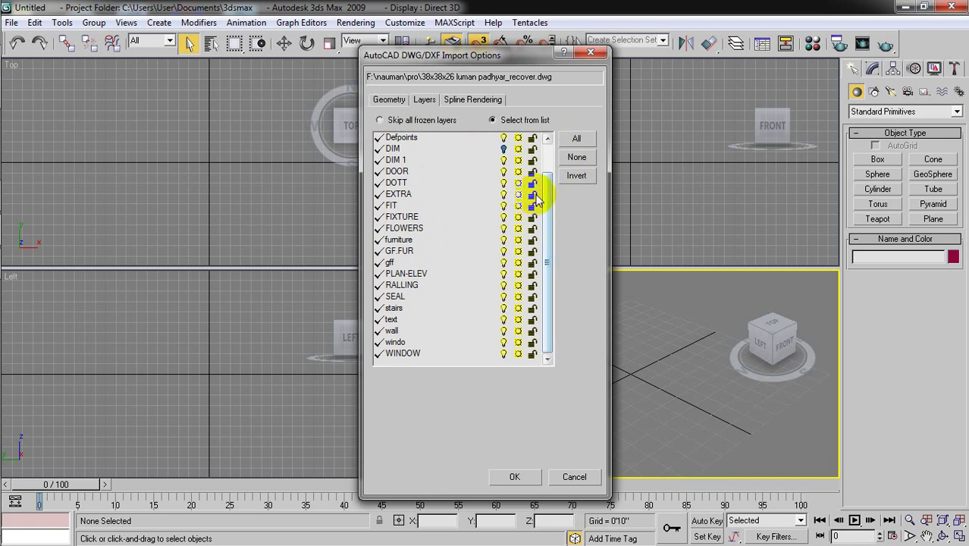
pyautogui.moveTo(550, 205); pyautogui.dragTo(553, 171)
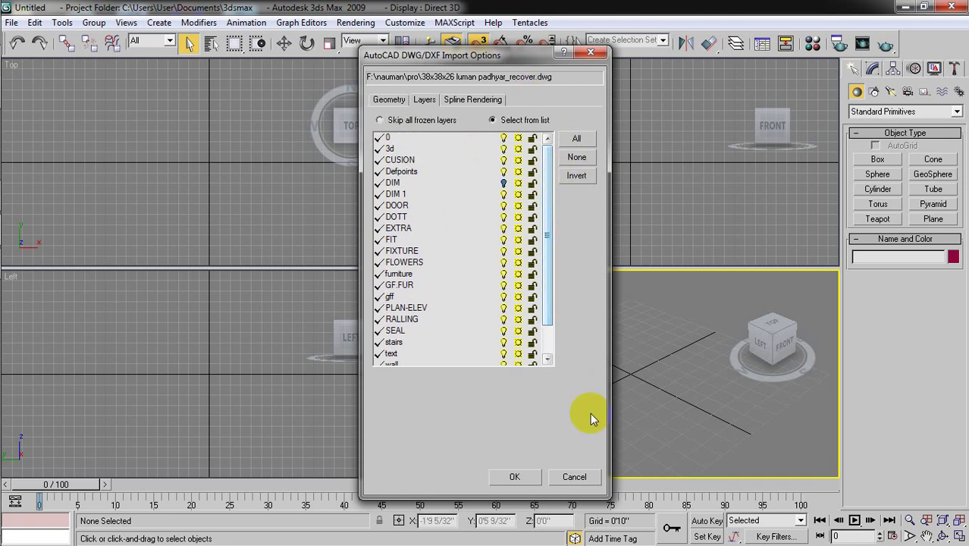
pyautogui.click(516, 476)
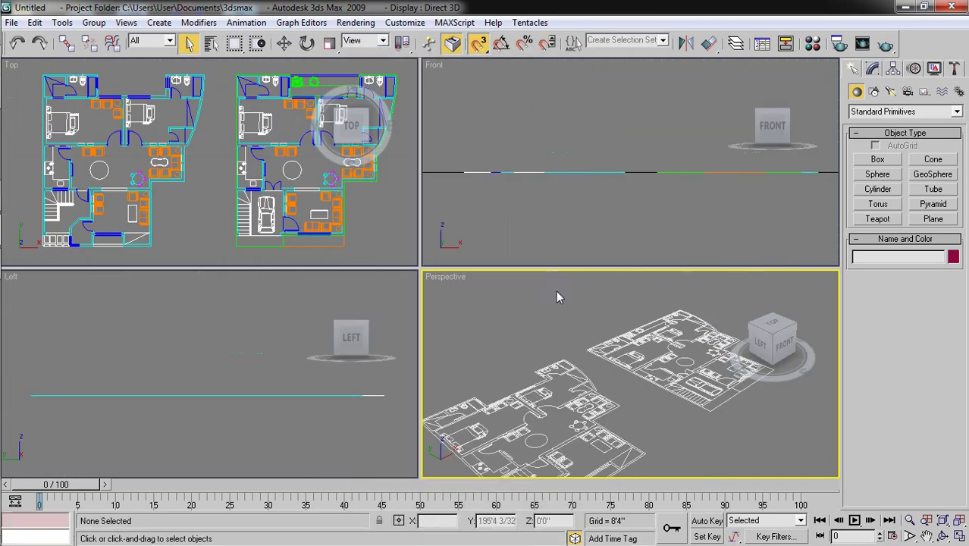
# Maximize the Perspective viewport and show the floor plan with the parking area from above.
pyautogui.click(958, 536)
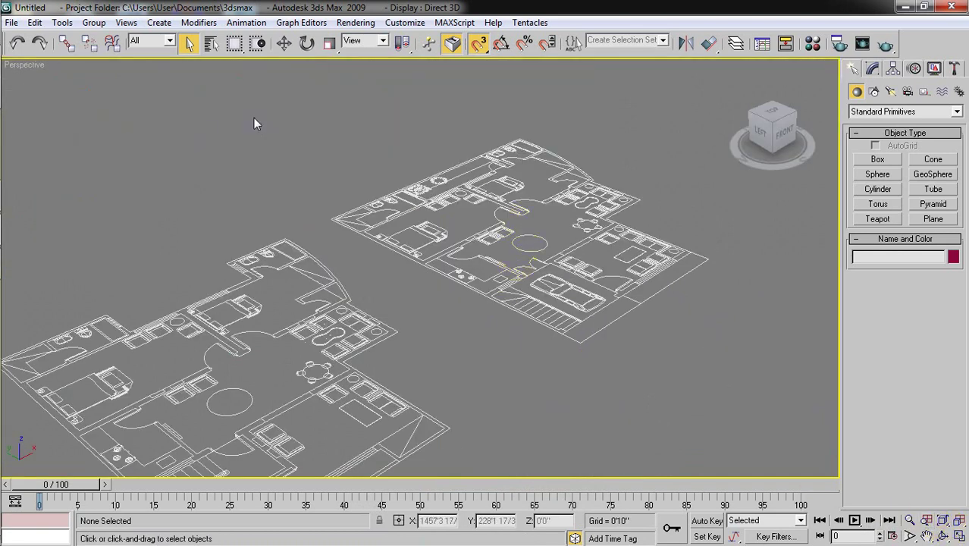
pyautogui.click(768, 114)
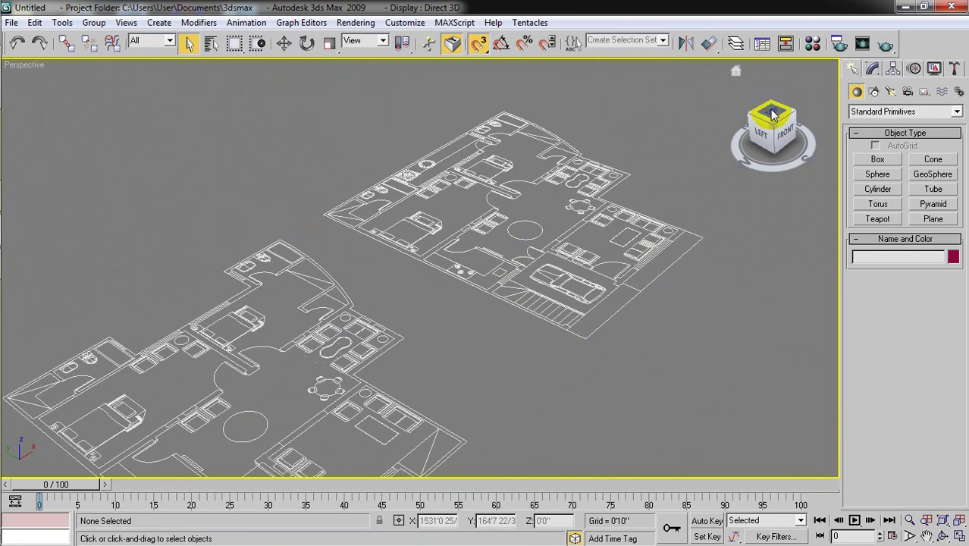
pyautogui.moveTo(512, 124); pyautogui.dragTo(514, 241, button='middle')
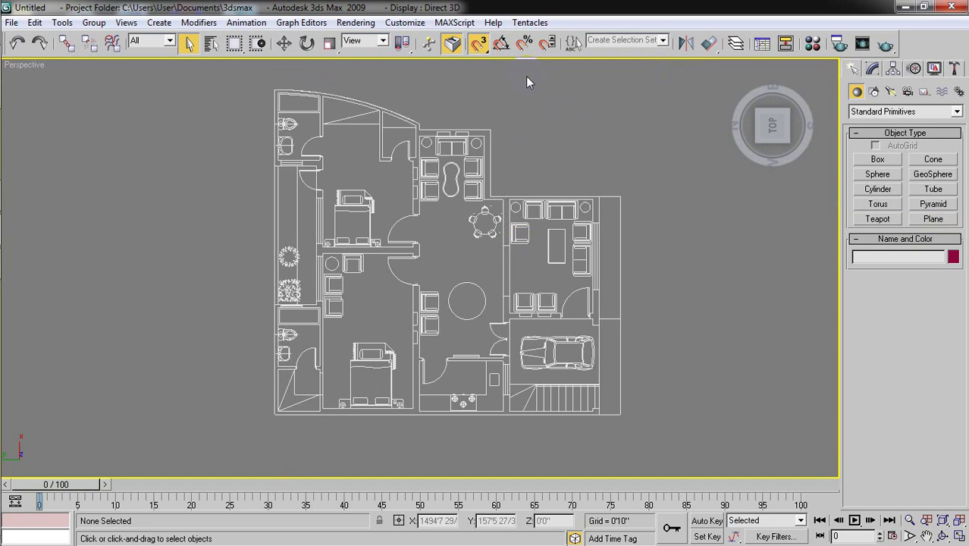
# Start a vertex-snapped Line at the plan's lower-left corner and trace the outer walls past the stairs and parking to the upper sitting area's outer corner.
pyautogui.click(874, 92)
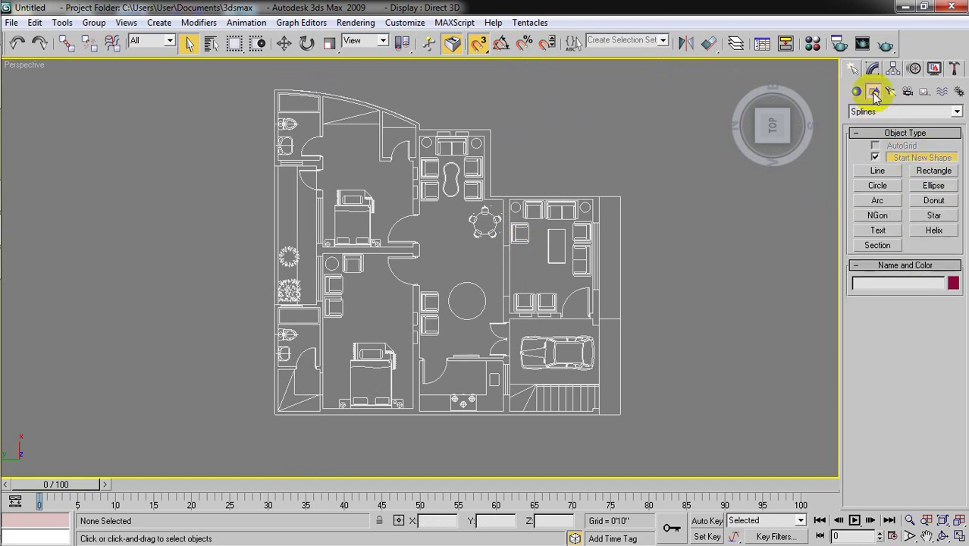
pyautogui.click(878, 171)
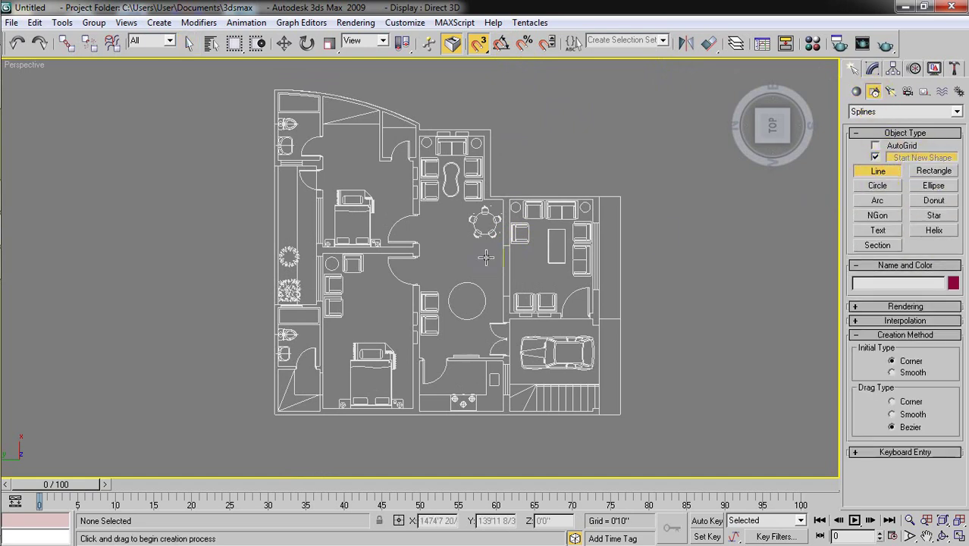
pyautogui.click(476, 45)
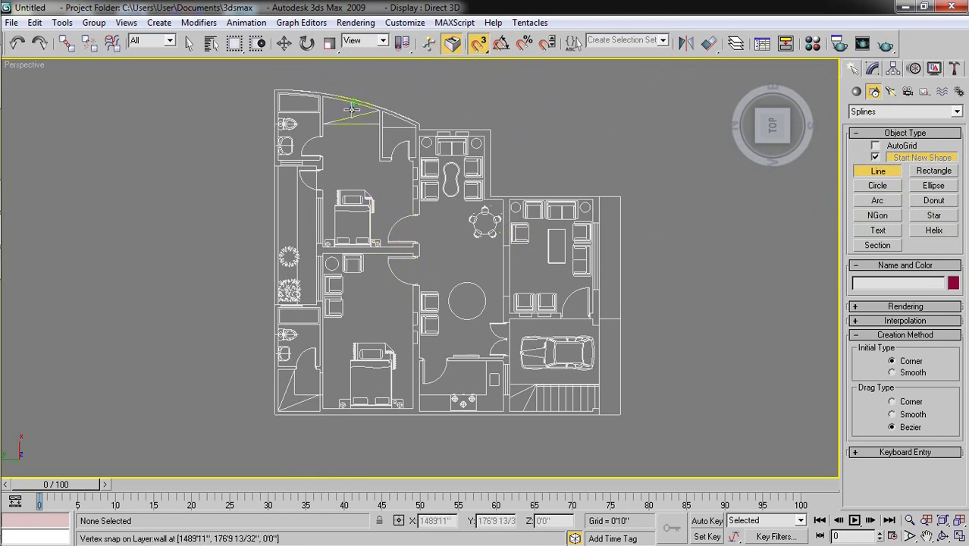
pyautogui.click(274, 414)
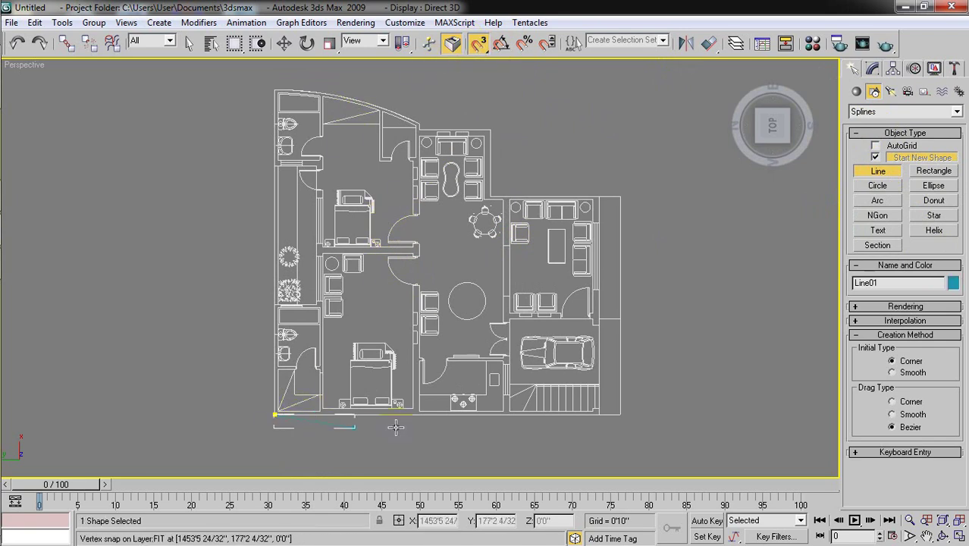
pyautogui.click(600, 416)
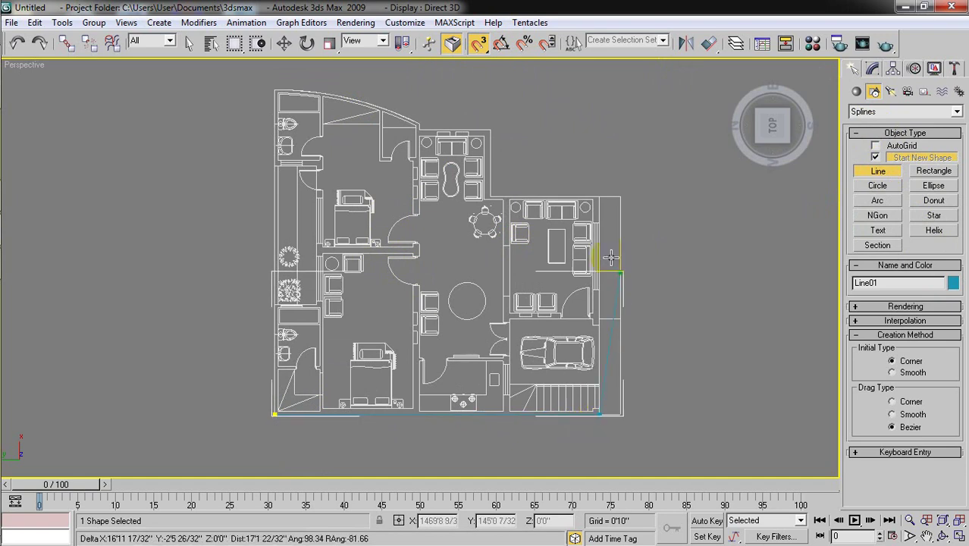
pyautogui.click(601, 198)
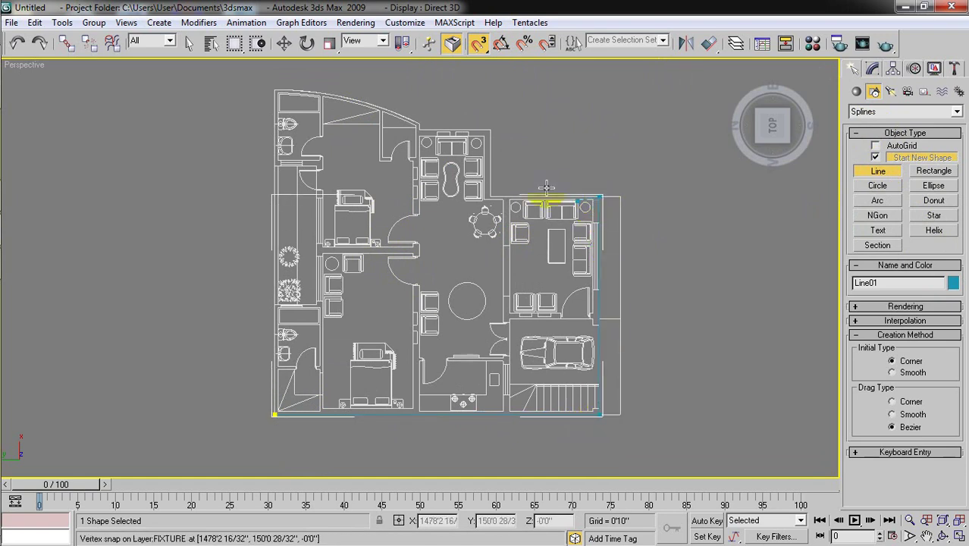
pyautogui.click(490, 195)
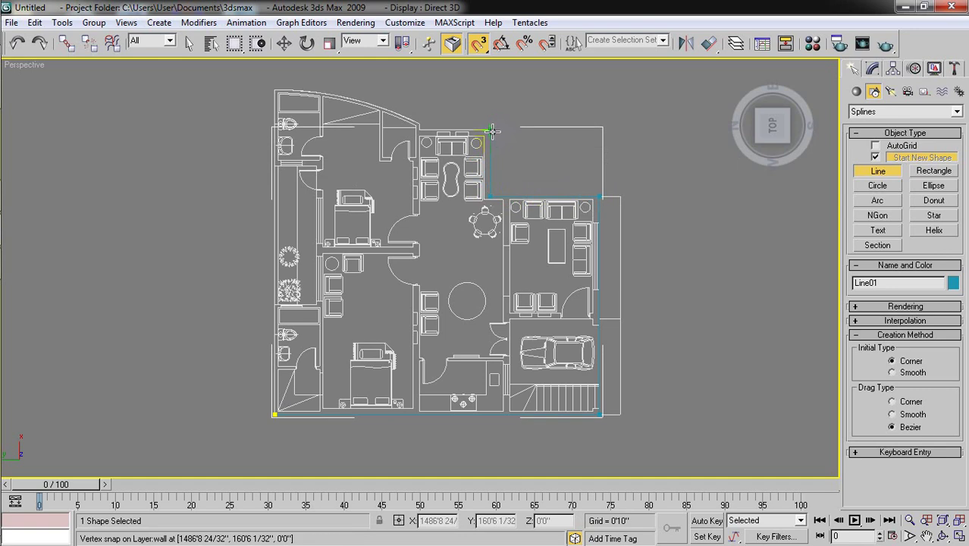
pyautogui.click(486, 129)
# Continue the line along the sitting area's upper wall and follow the curved bedroom wall with several snapped points to the plan's upper-left corner.
pyautogui.scroll(2, 429, 119)
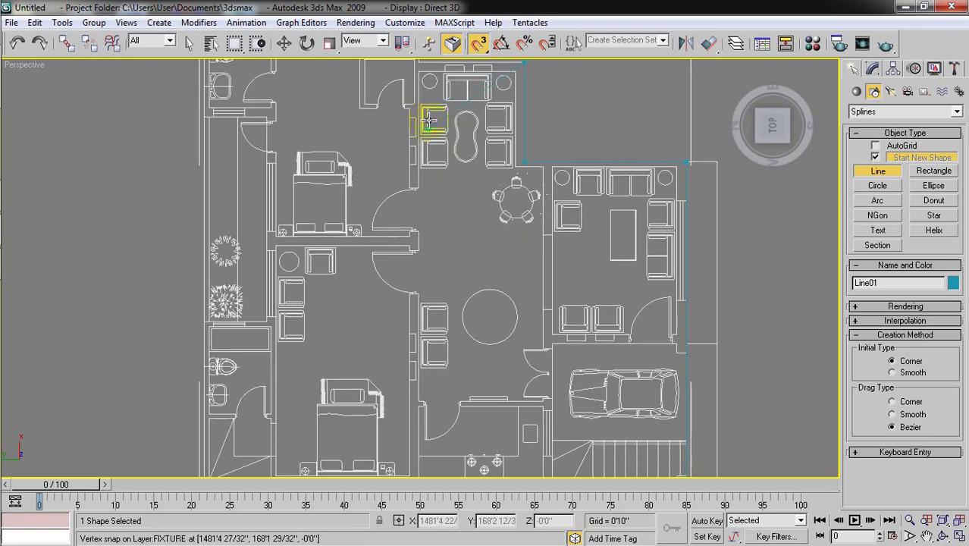
pyautogui.moveTo(429, 119); pyautogui.dragTo(421, 261, button='middle')
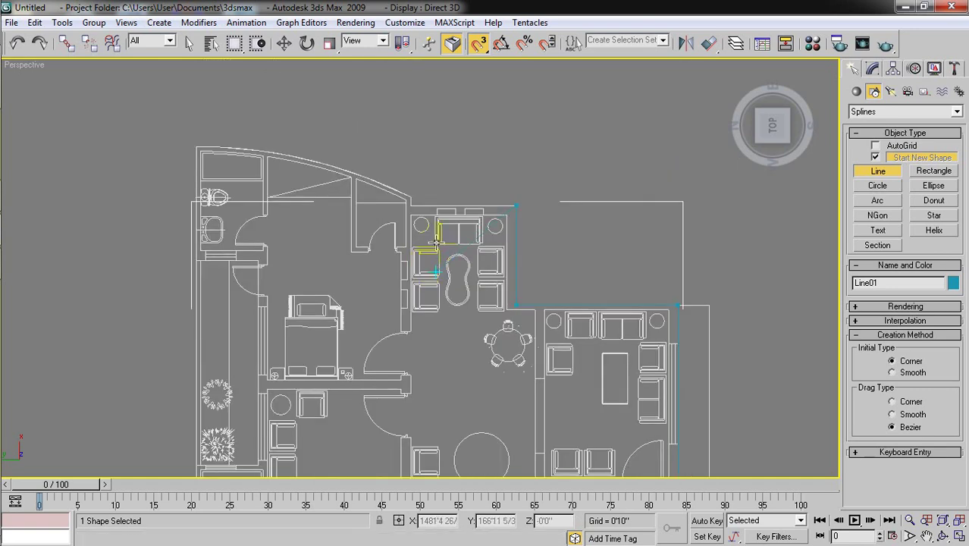
pyautogui.click(410, 201)
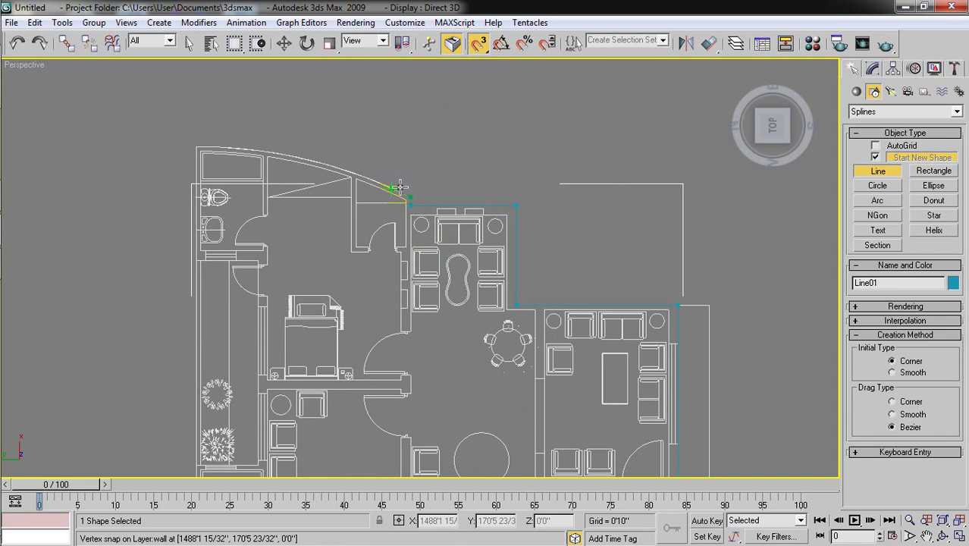
pyautogui.click(392, 188)
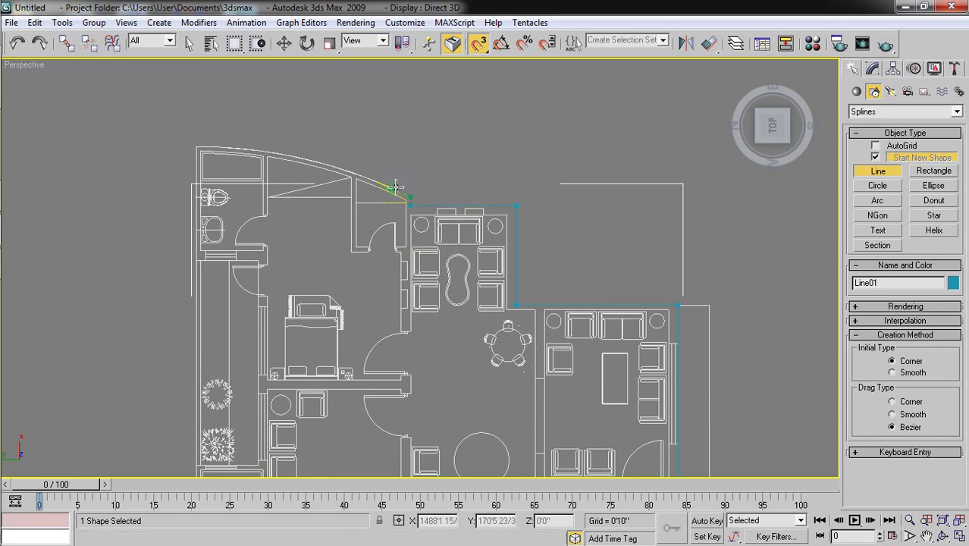
pyautogui.click(354, 174)
pyautogui.click(287, 155)
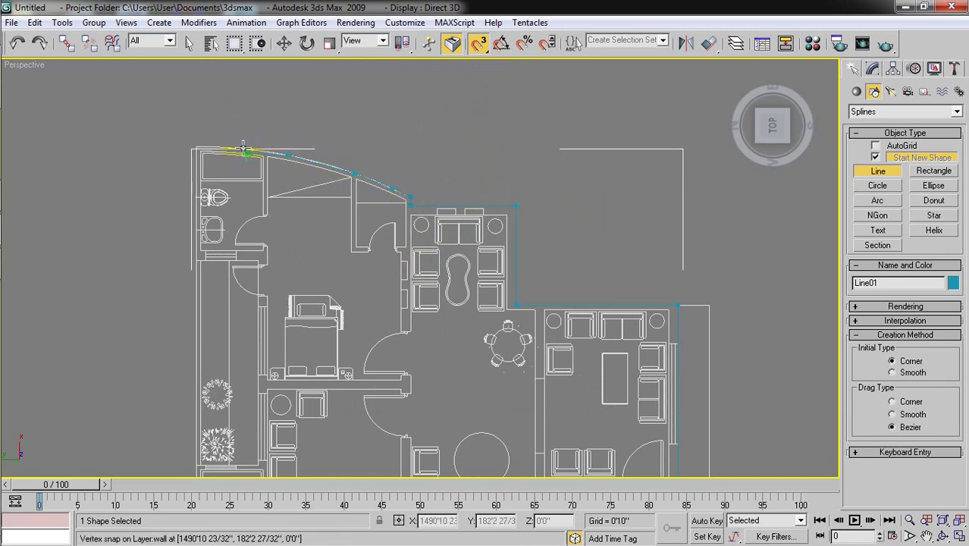
pyautogui.click(235, 149)
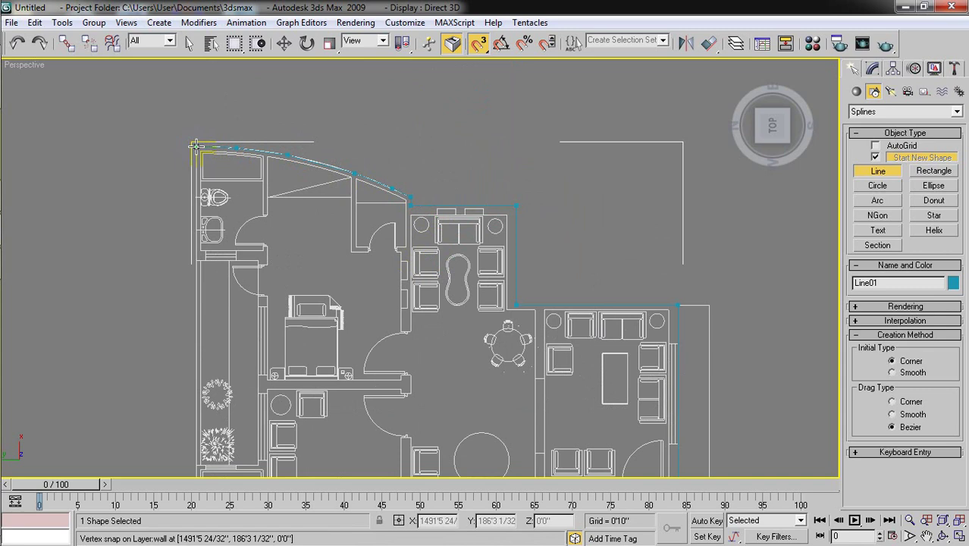
pyautogui.click(194, 145)
# Trace around the recessed planted strip between the two bathrooms, return to the starting corner, and close the spline.
pyautogui.click(194, 258)
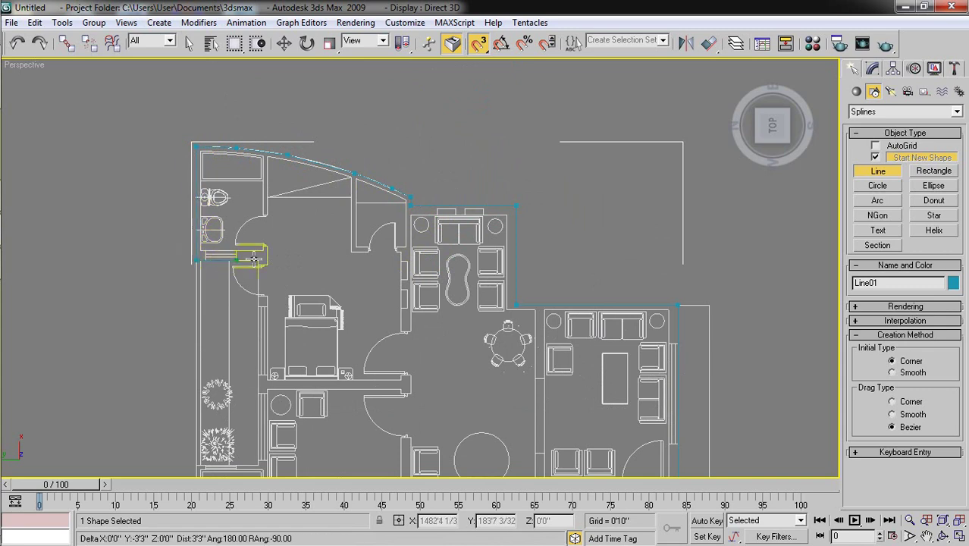
pyautogui.click(256, 261)
pyautogui.scroll(-2, 256, 261)
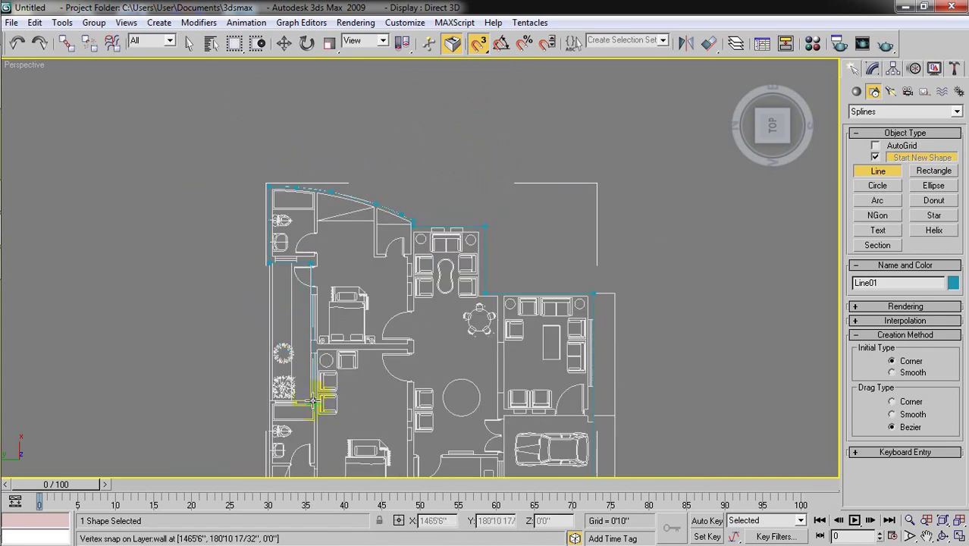
pyautogui.scroll(5, 275, 403)
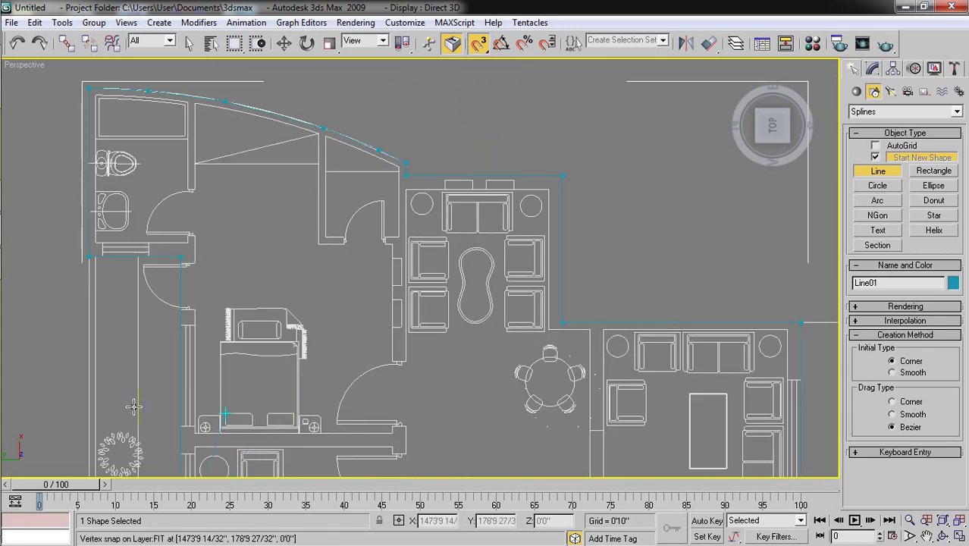
pyautogui.moveTo(140, 407); pyautogui.dragTo(417, 300, button='middle')
pyautogui.click(353, 443)
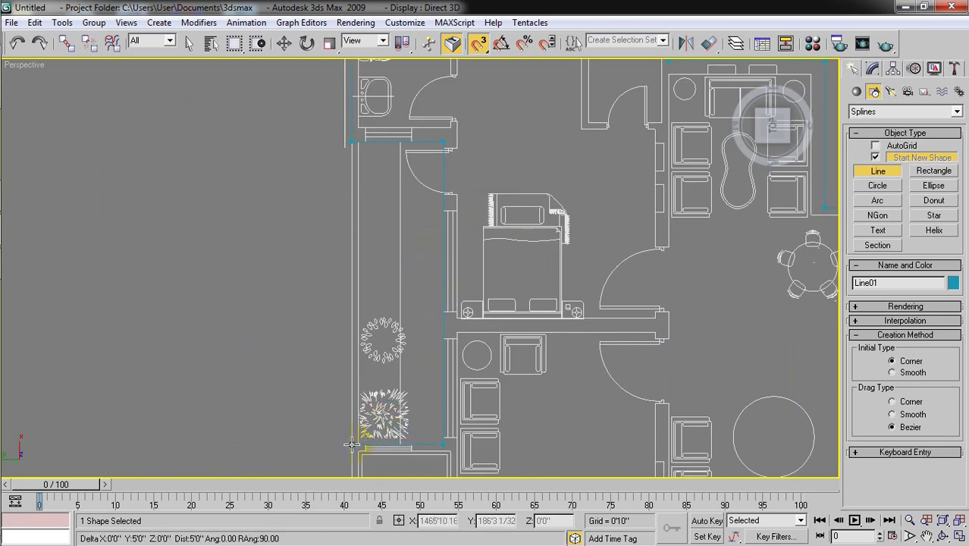
pyautogui.scroll(-5, 365, 320)
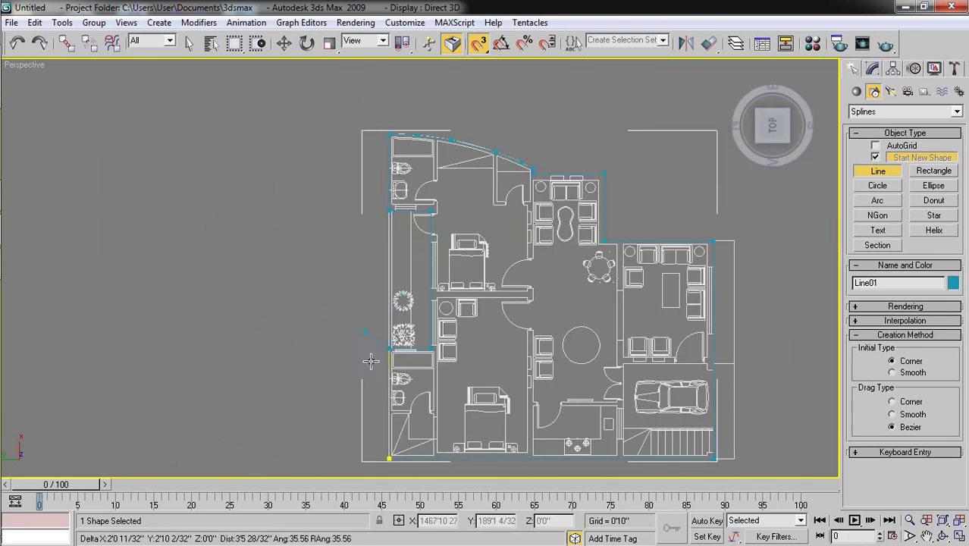
pyautogui.click(386, 459)
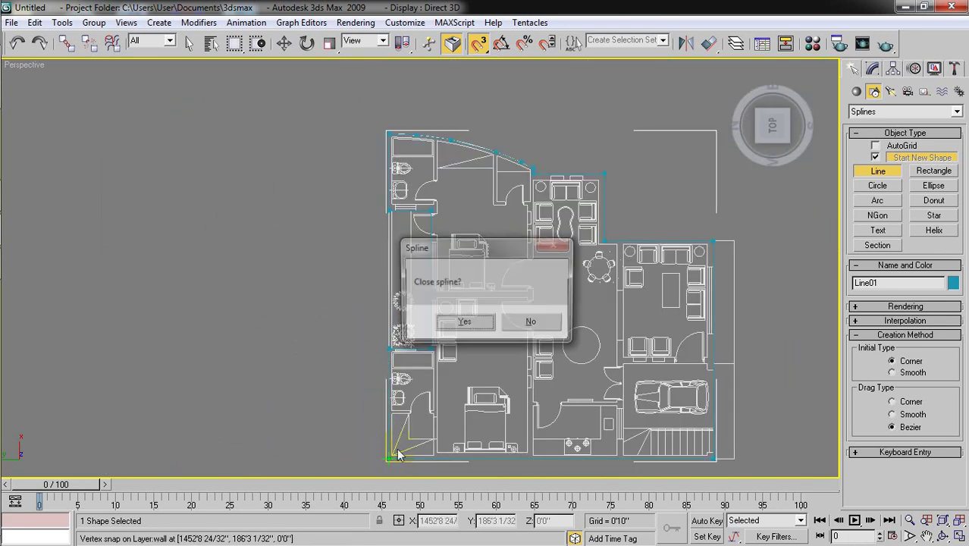
pyautogui.click(486, 322)
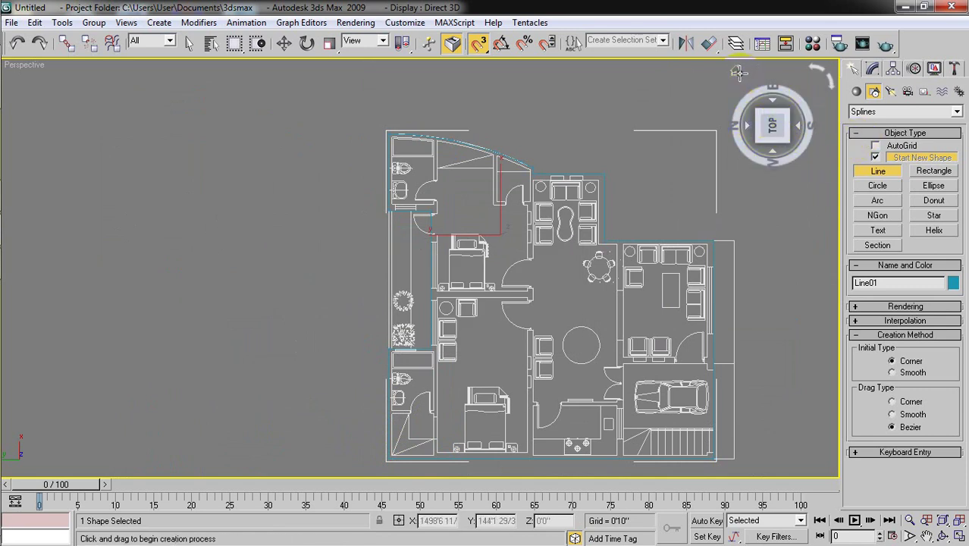
# Outline the closed wall spline by 9 inches at Spline sub-object level to give the walls thickness.
pyautogui.click(871, 70)
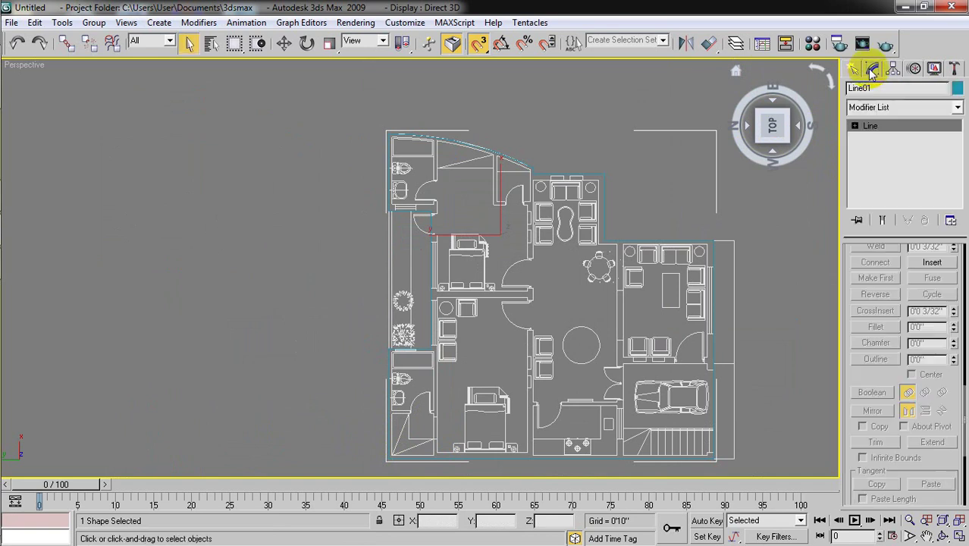
pyautogui.click(856, 126)
pyautogui.click(880, 160)
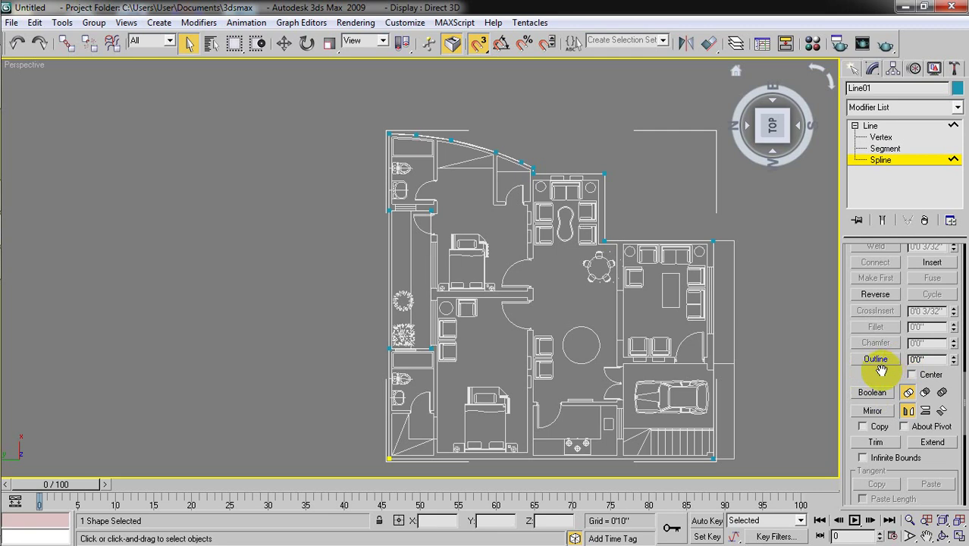
pyautogui.moveTo(876, 403); pyautogui.dragTo(904, 373)
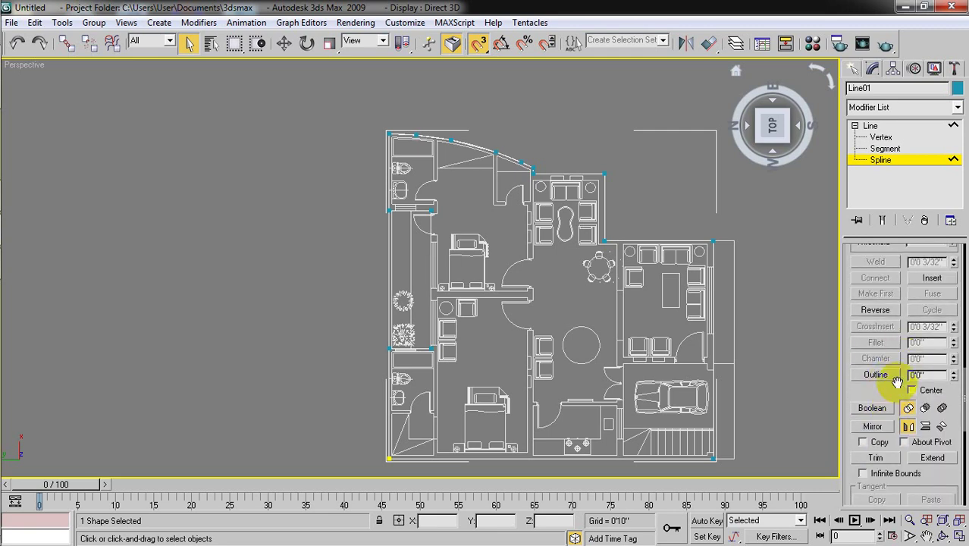
pyautogui.click(940, 375)
pyautogui.write('9')
pyautogui.press('Return')
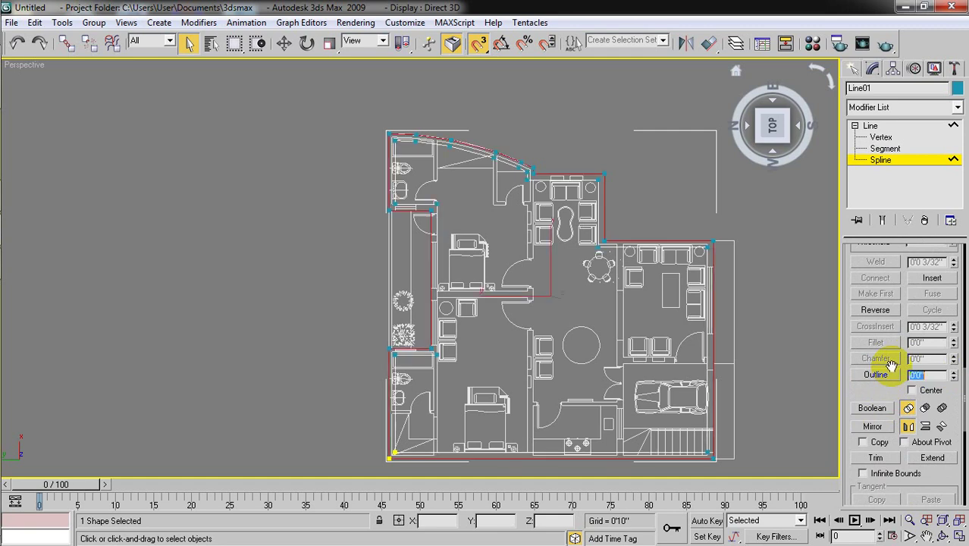
# Apply an Extrude modifier to the wall outline and set its amount to 10'0".
pyautogui.click(898, 109)
pyautogui.press('e')
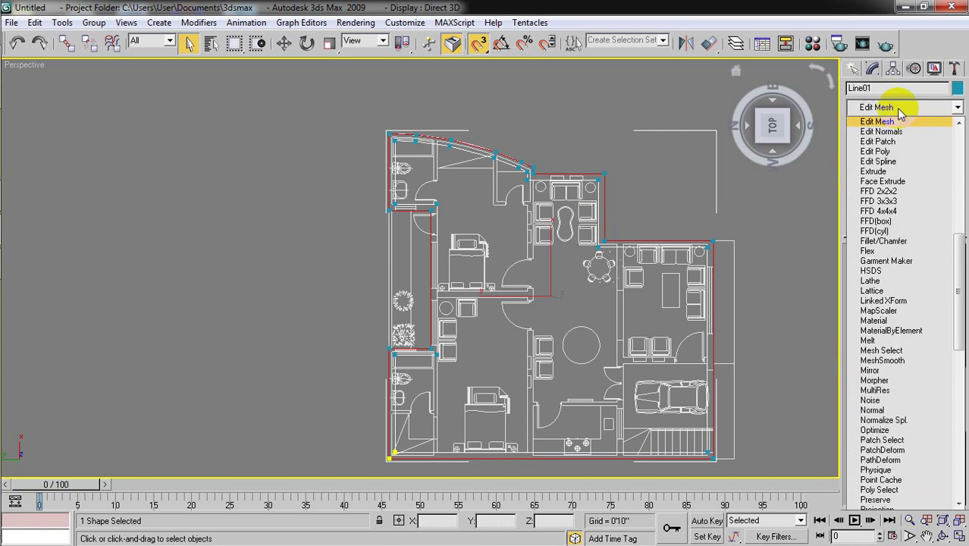
pyautogui.click(877, 172)
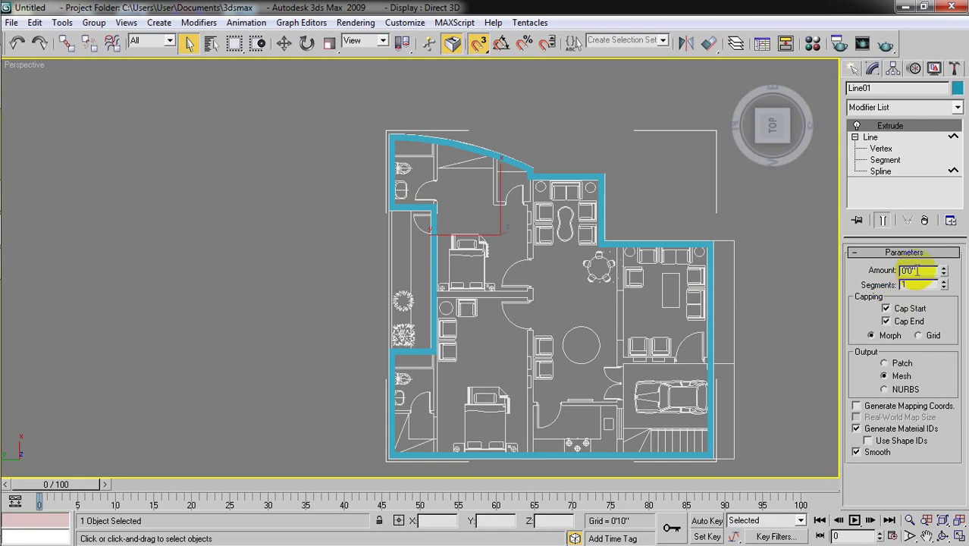
pyautogui.click(903, 271)
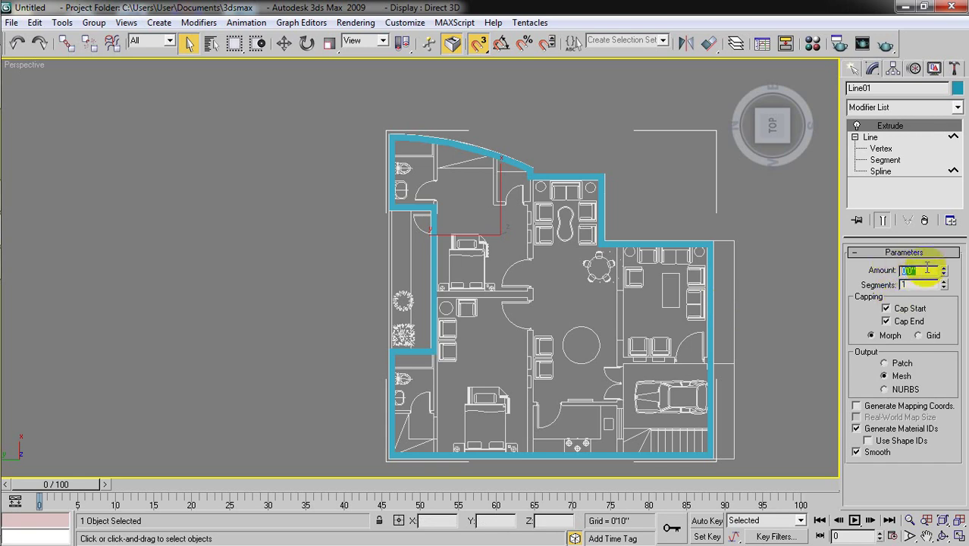
pyautogui.moveTo(943, 271); pyautogui.dragTo(935, 174)
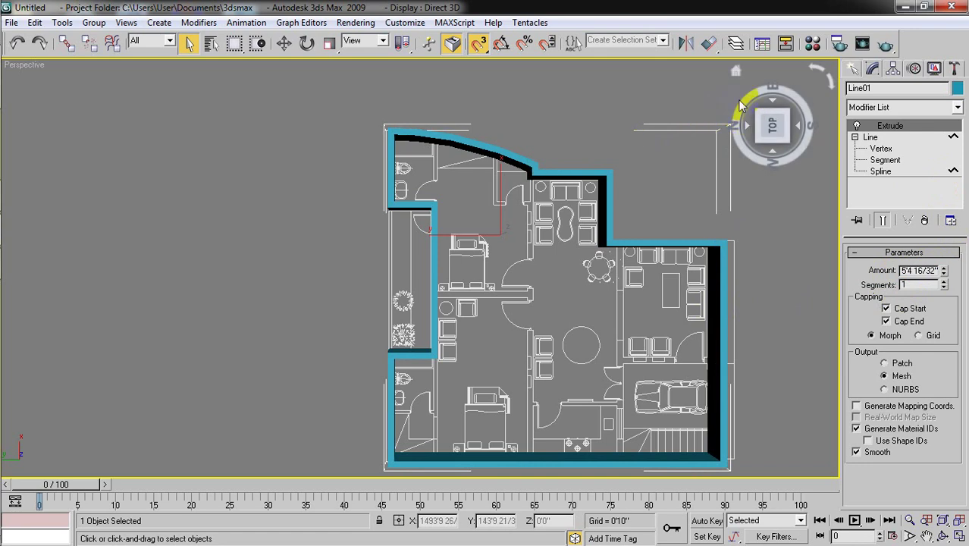
pyautogui.click(735, 69)
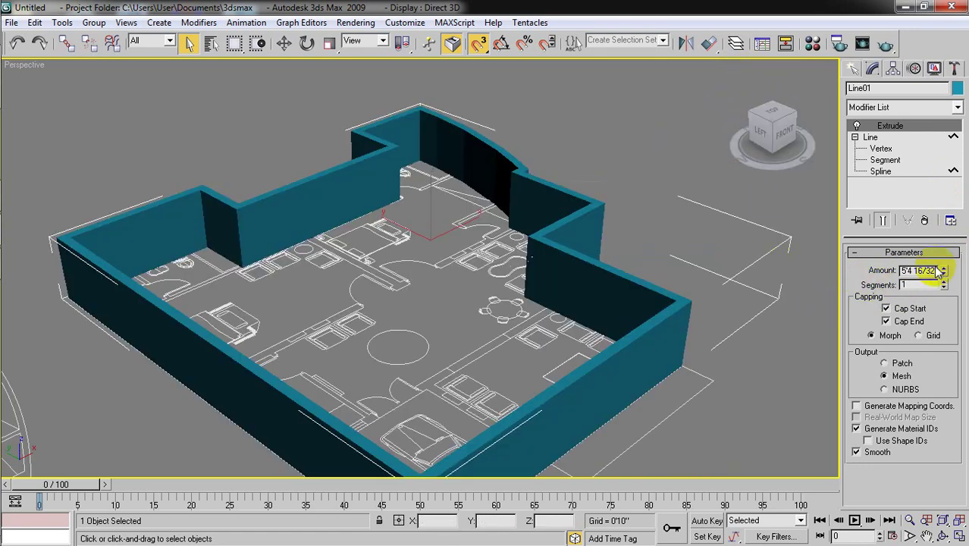
pyautogui.moveTo(943, 271)
pyautogui.mouseDown()
pyautogui.moveTo(958, 218)
pyautogui.moveTo(949, 173)
pyautogui.moveTo(945, 261)
pyautogui.mouseUp()
pyautogui.click(902, 270)
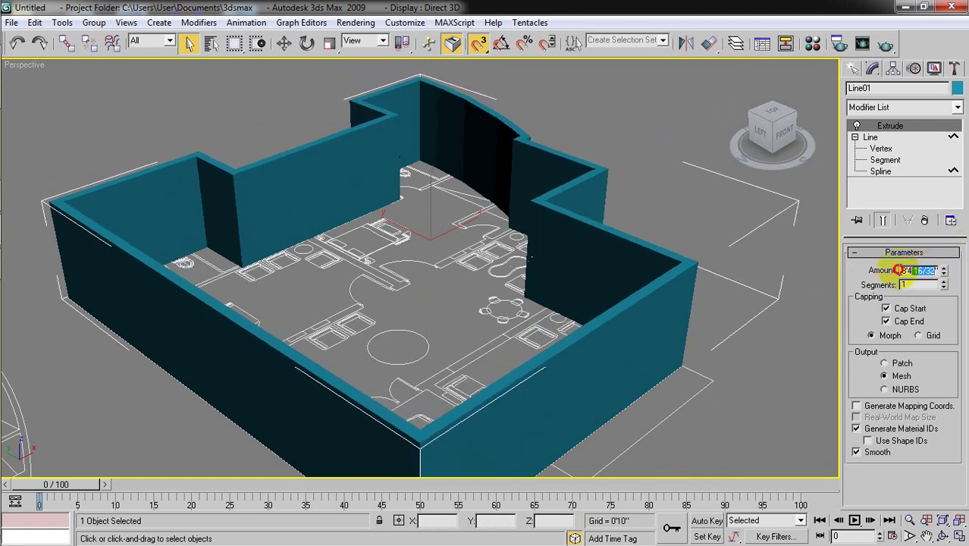
pyautogui.write('10')
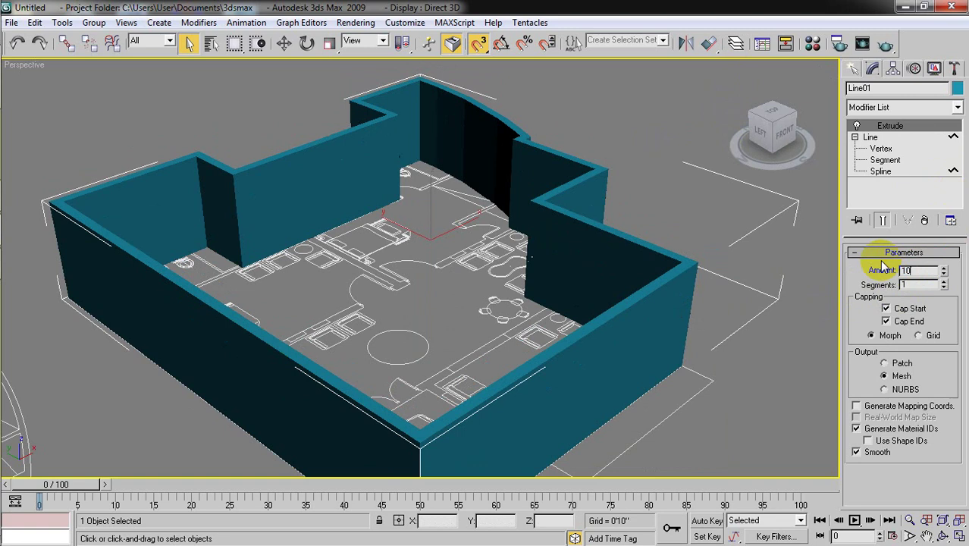
pyautogui.press('Return')
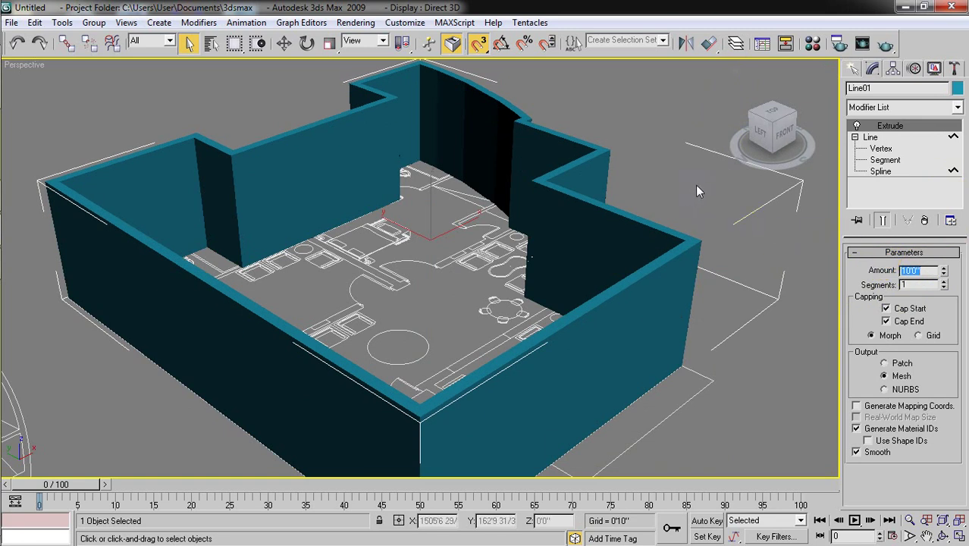
# Reselect the extruded walls and inspect them from another angle in both wireframe and shaded display.
pyautogui.click(602, 92)
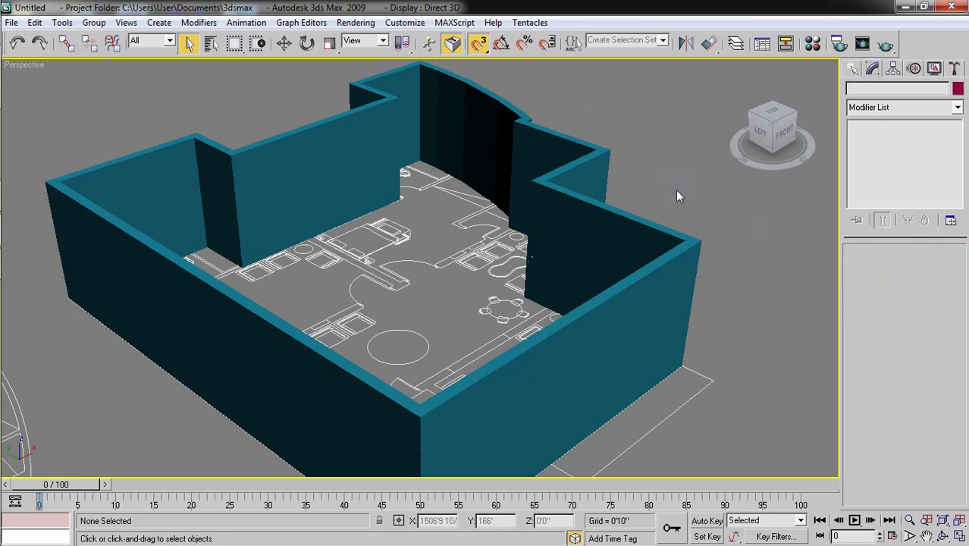
pyautogui.click(671, 244)
pyautogui.moveTo(677, 261)
pyautogui.mouseDown(button='middle')
pyautogui.moveTo(644, 244)
pyautogui.moveTo(625, 281)
pyautogui.moveTo(606, 282)
pyautogui.mouseUp(button='middle')
pyautogui.press('F3')
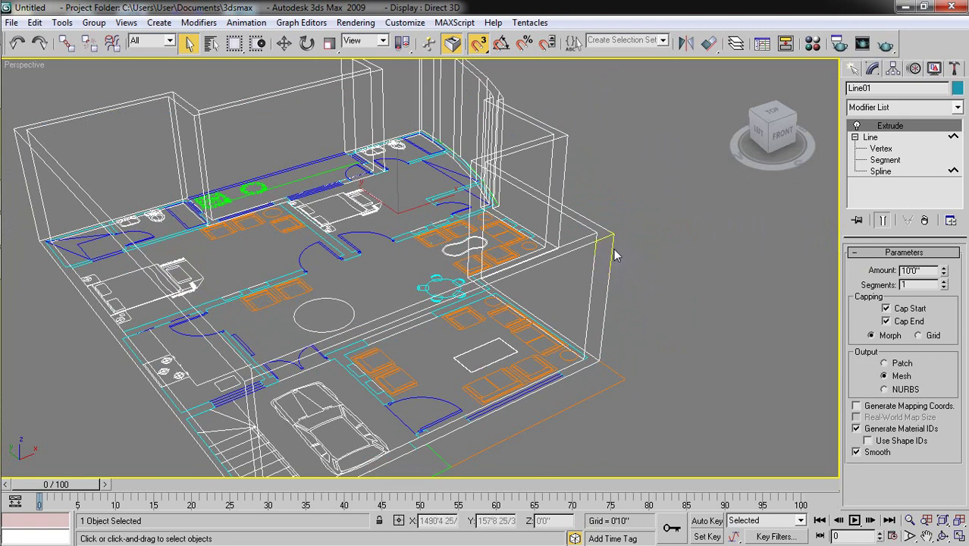
pyautogui.press('F3')
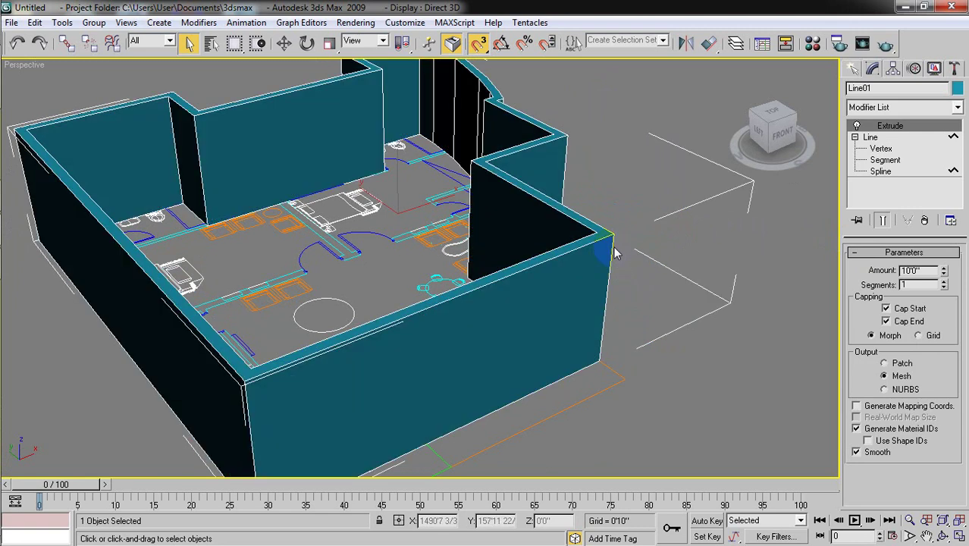
# Switch to Notepad, write the note "press F3 for 2d Shape", clear it, and return to 3ds Max.
pyautogui.click(11, 263)
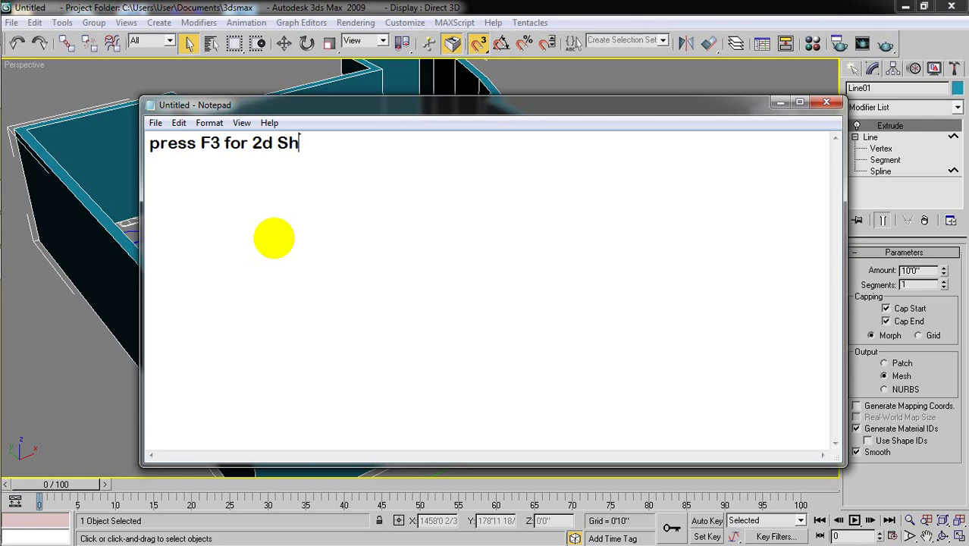
pyautogui.write('ape')
pyautogui.hotkey('ctrl', 'a')
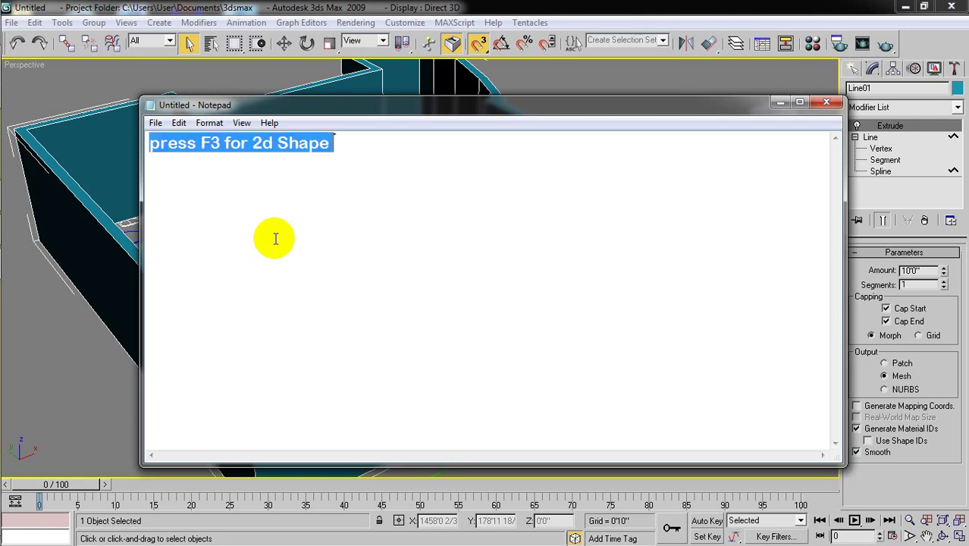
pyautogui.press('BackSpace')
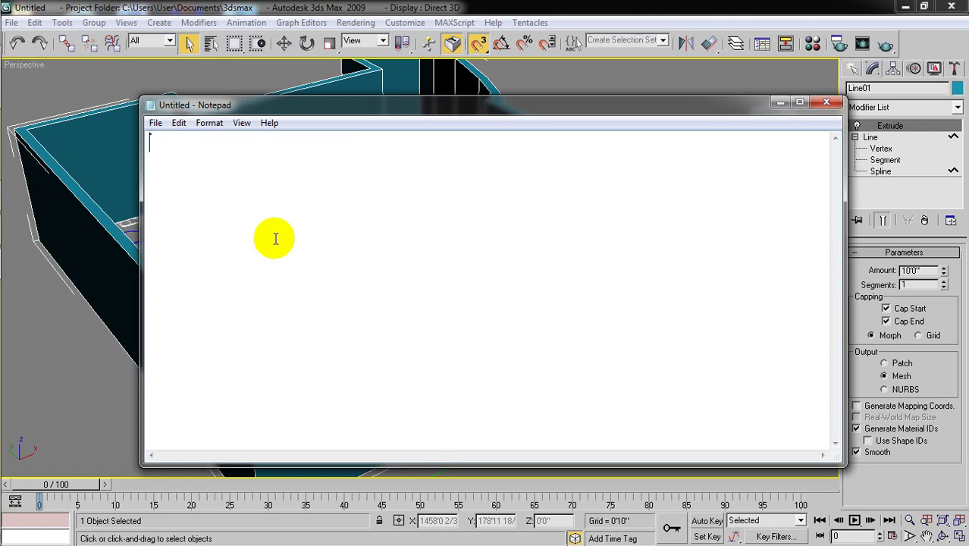
pyautogui.click(780, 104)
# In wireframe display, draw a box 9" by 8'0" snapped over the front wall's window lines and set its height to 6'0".
pyautogui.press('F3')
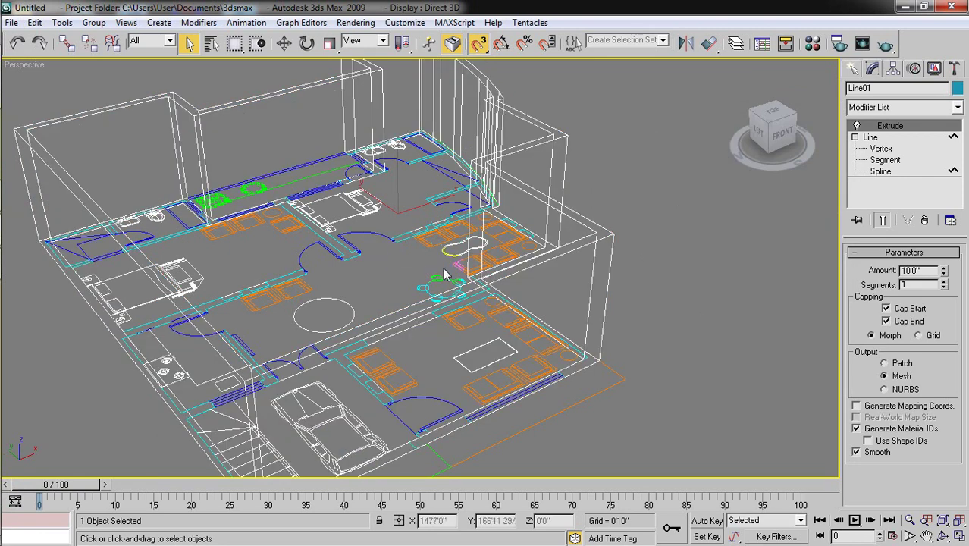
pyautogui.scroll(6, 599, 311)
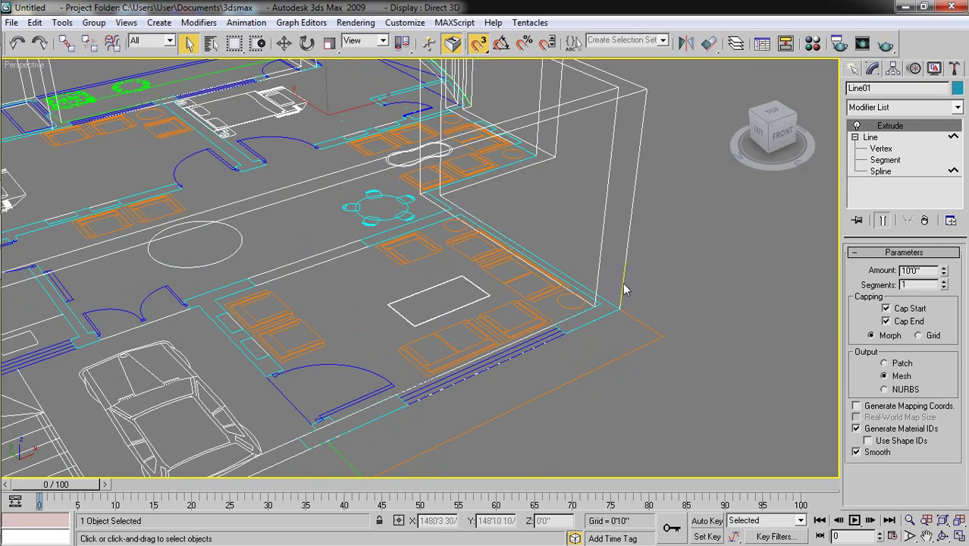
pyautogui.click(853, 68)
pyautogui.click(874, 91)
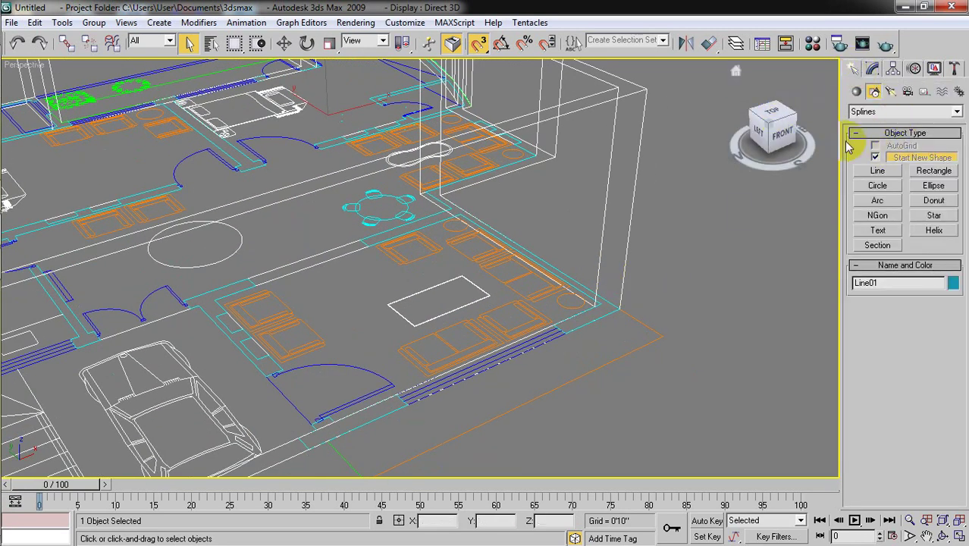
pyautogui.click(857, 94)
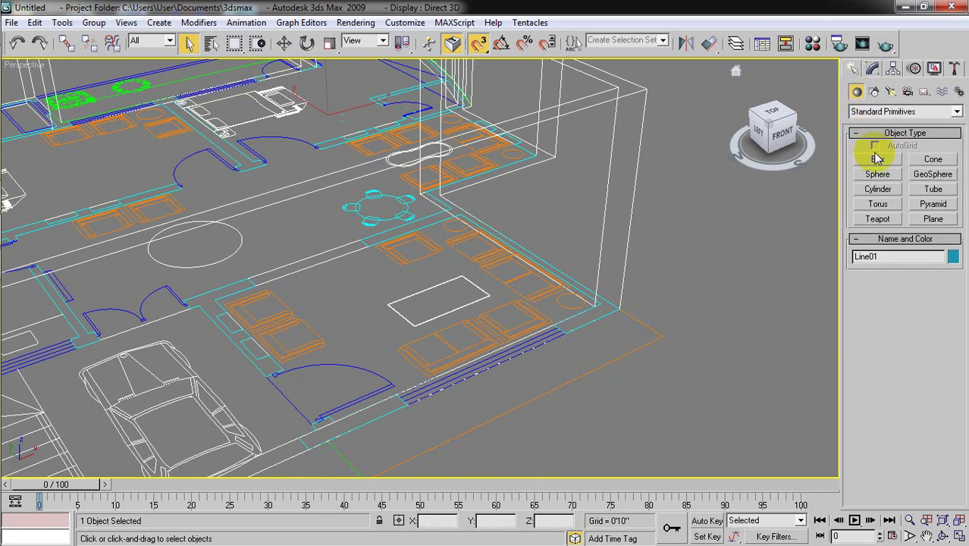
pyautogui.click(877, 159)
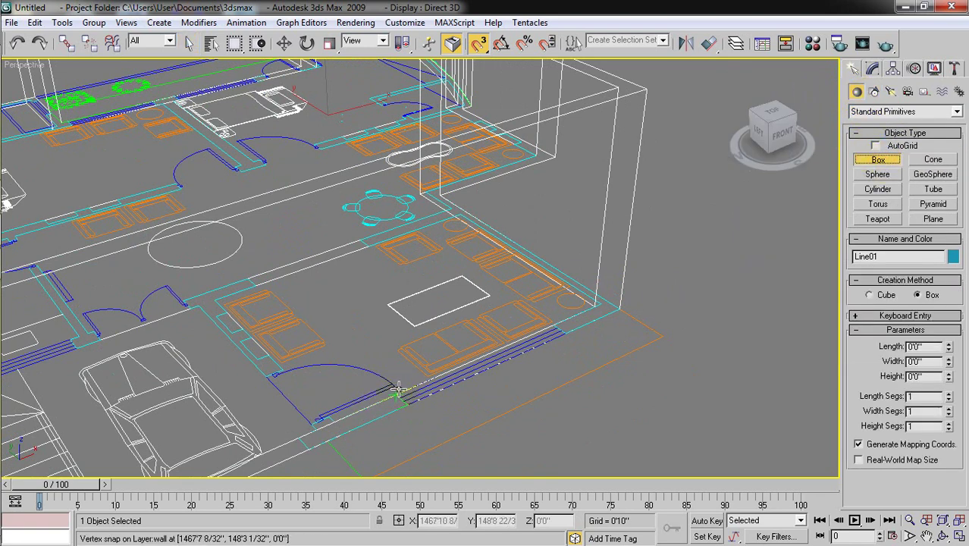
pyautogui.moveTo(398, 390); pyautogui.dragTo(573, 333)
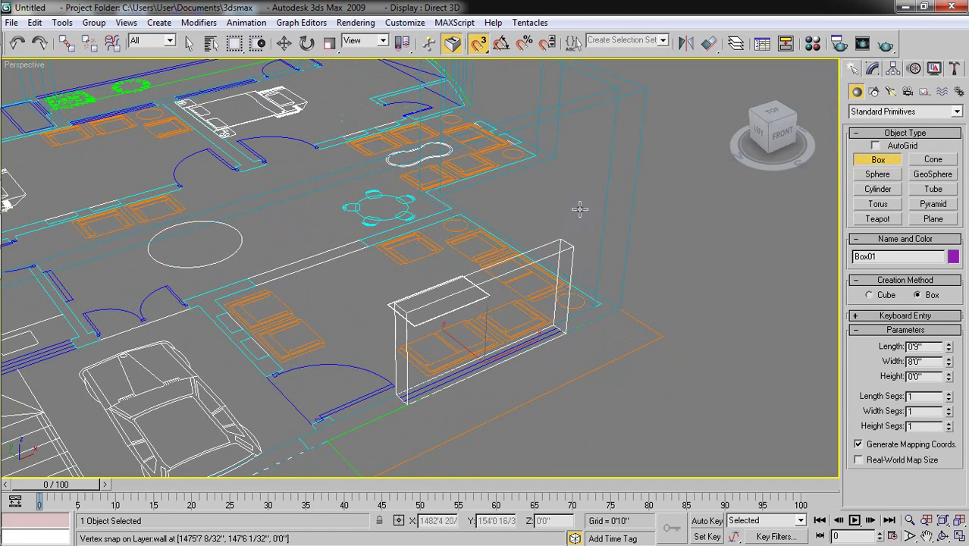
pyautogui.click(579, 173)
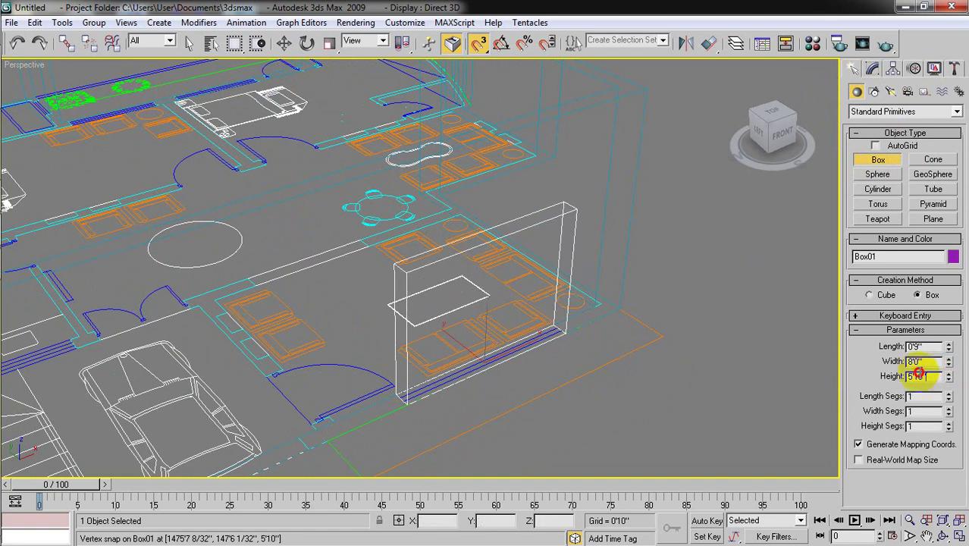
pyautogui.moveTo(934, 377); pyautogui.dragTo(904, 378)
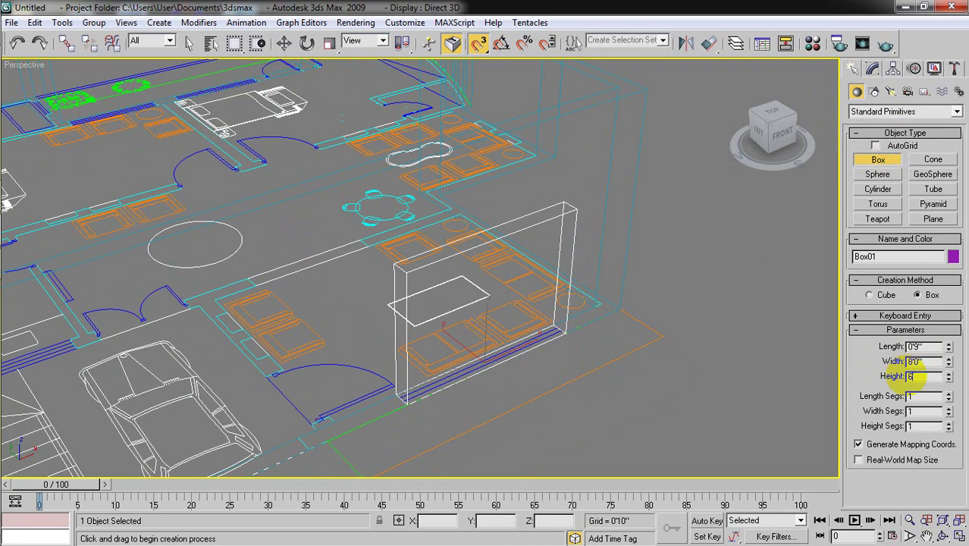
pyautogui.press('Return')
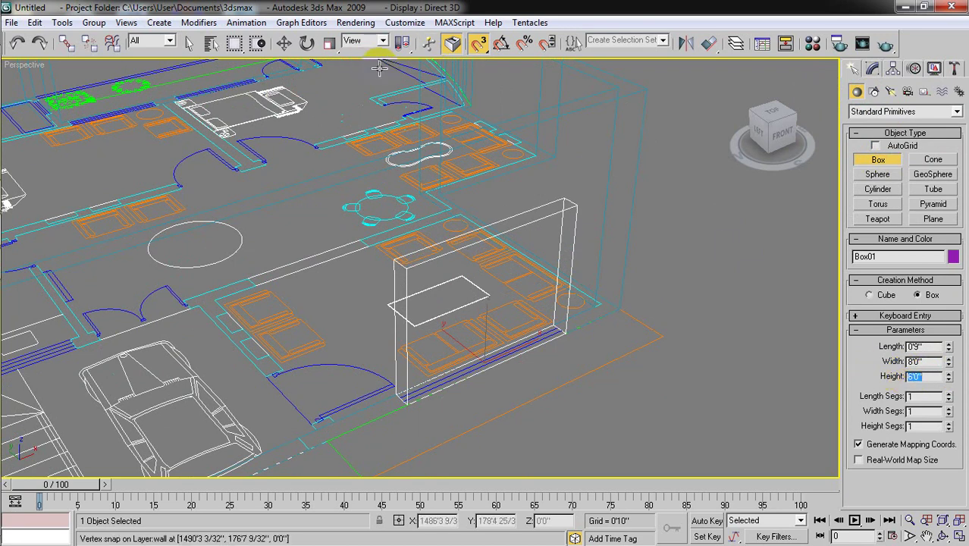
# Raise the window box to a Z position of 1'0" in shaded display and deselect it.
pyautogui.click(284, 44)
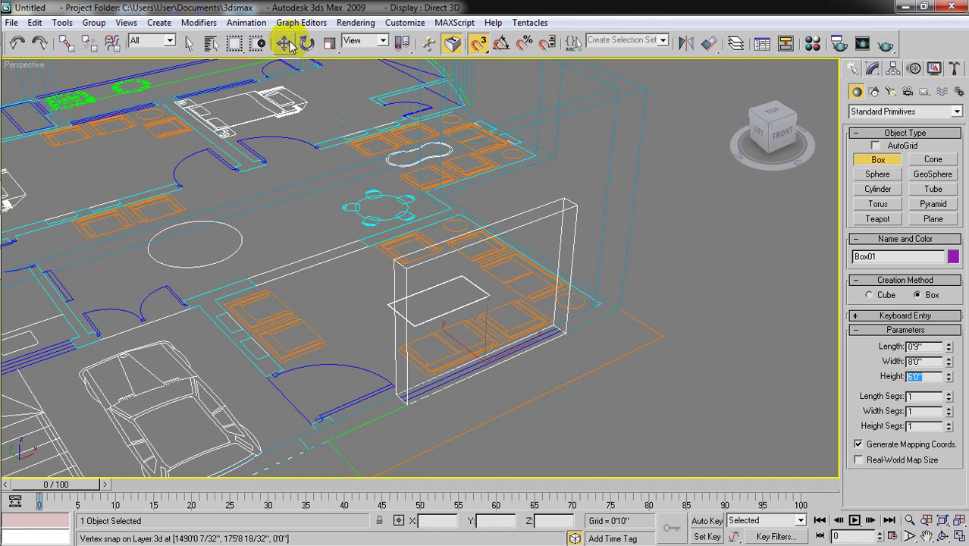
pyautogui.press('F3')
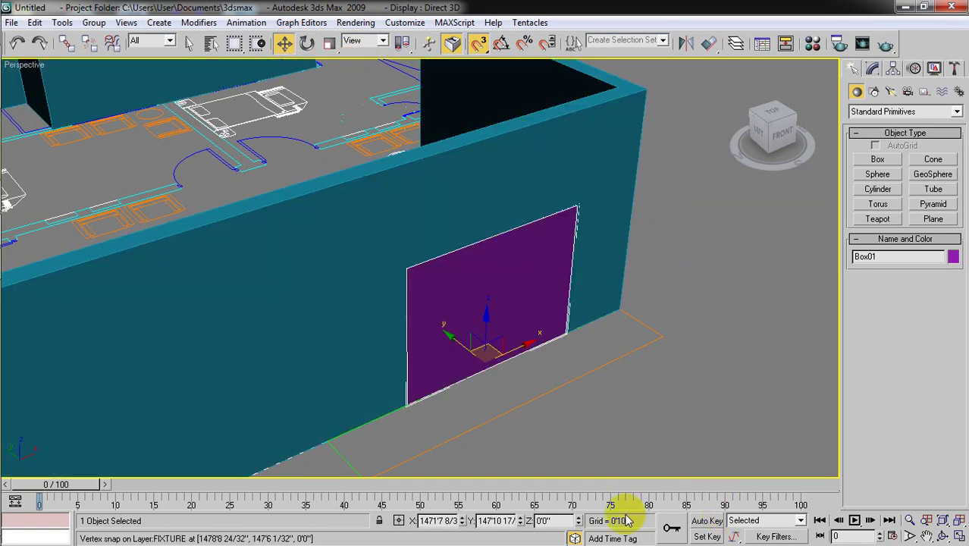
pyautogui.click(552, 521)
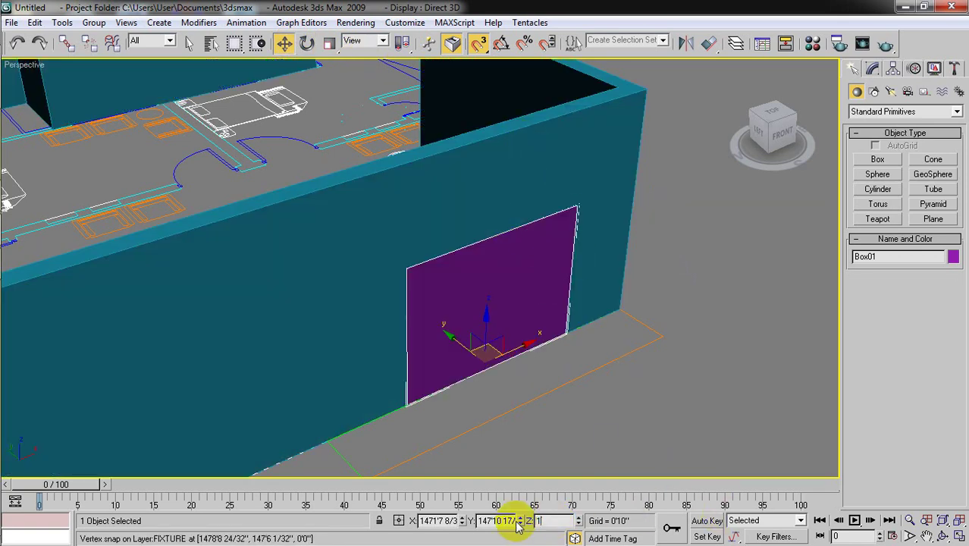
pyautogui.write('1')
pyautogui.press('Return')
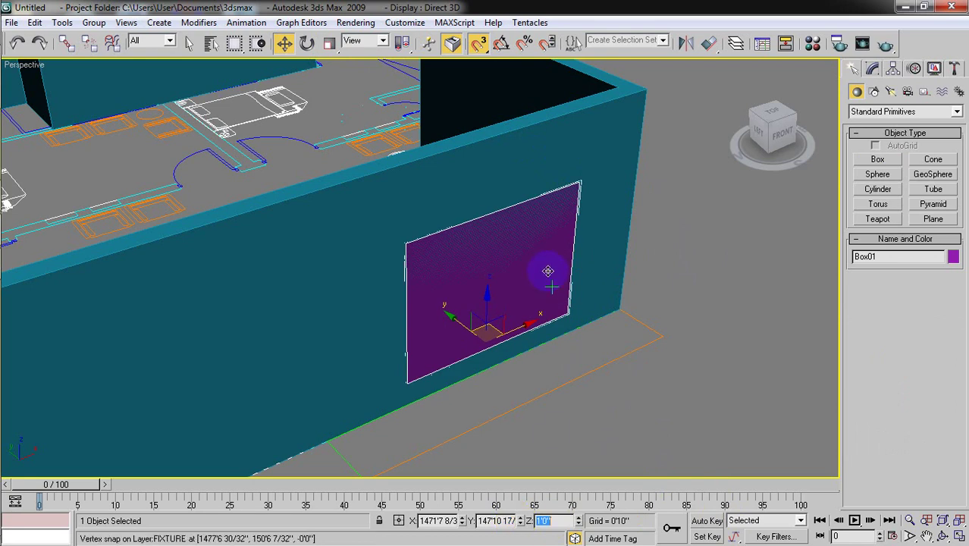
pyautogui.keyDown('alt'); pyautogui.moveTo(655, 287); pyautogui.dragTo(649, 298, button='middle'); pyautogui.keyUp('alt')
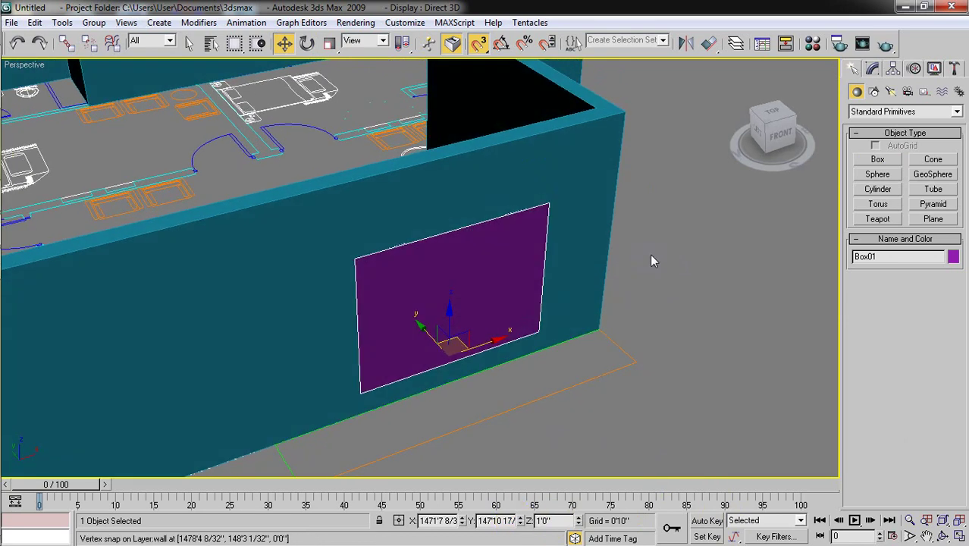
pyautogui.click(685, 205)
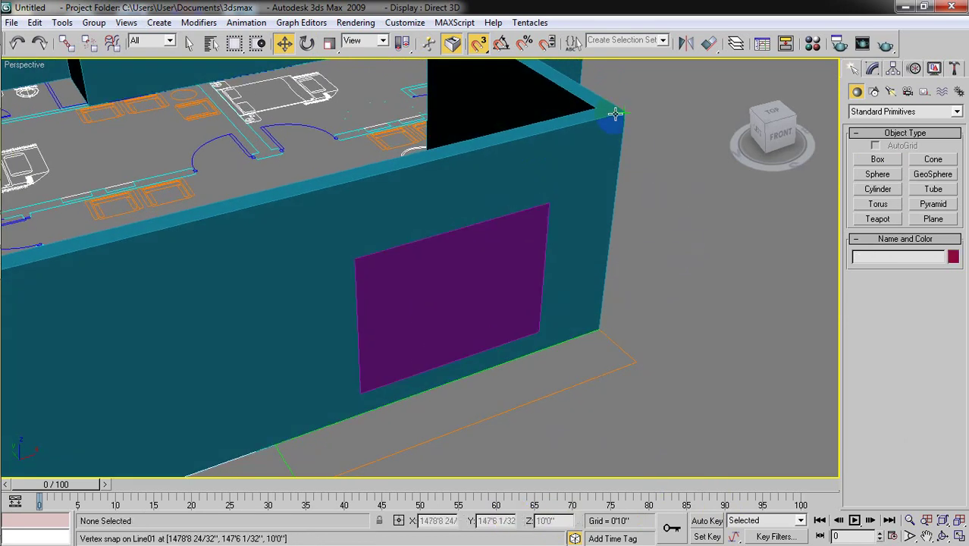
# Turn off snapping and cut the window opening by applying a Boolean compound object to the walls with the purple box as operand B.
pyautogui.click(483, 43)
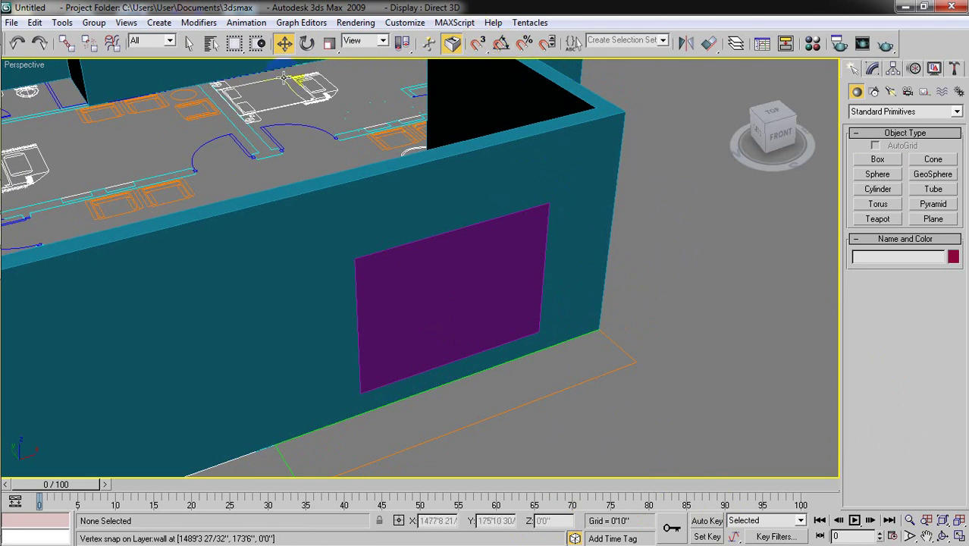
pyautogui.click(283, 44)
pyautogui.click(600, 119)
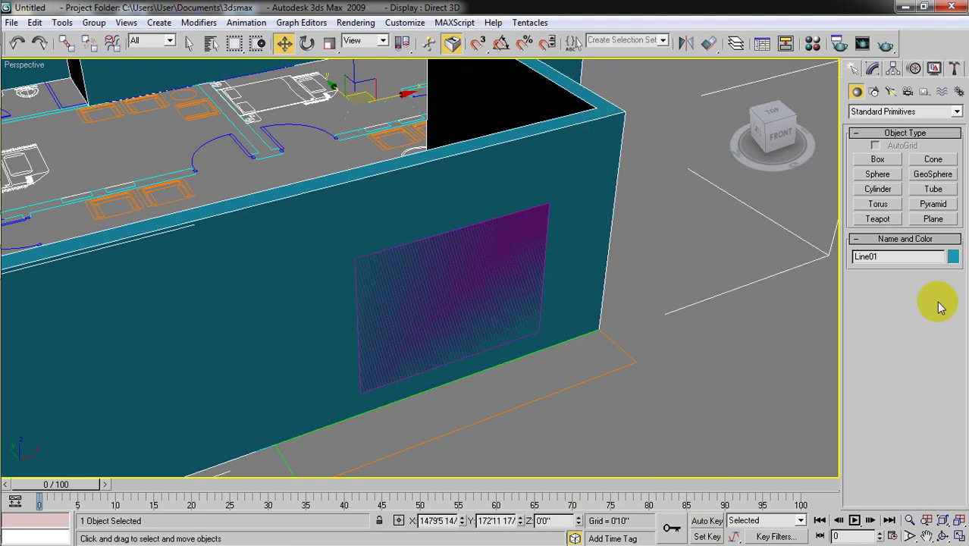
pyautogui.click(882, 112)
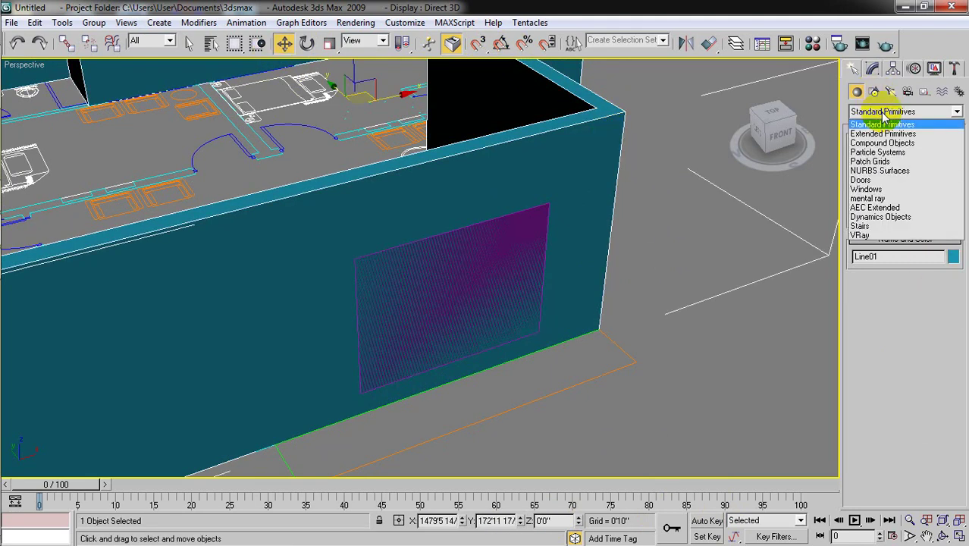
pyautogui.click(873, 144)
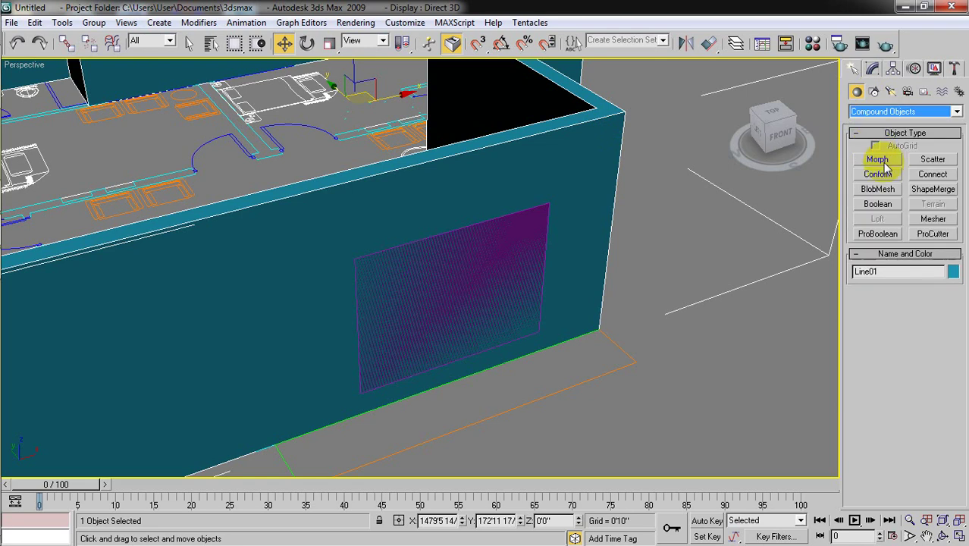
pyautogui.click(878, 204)
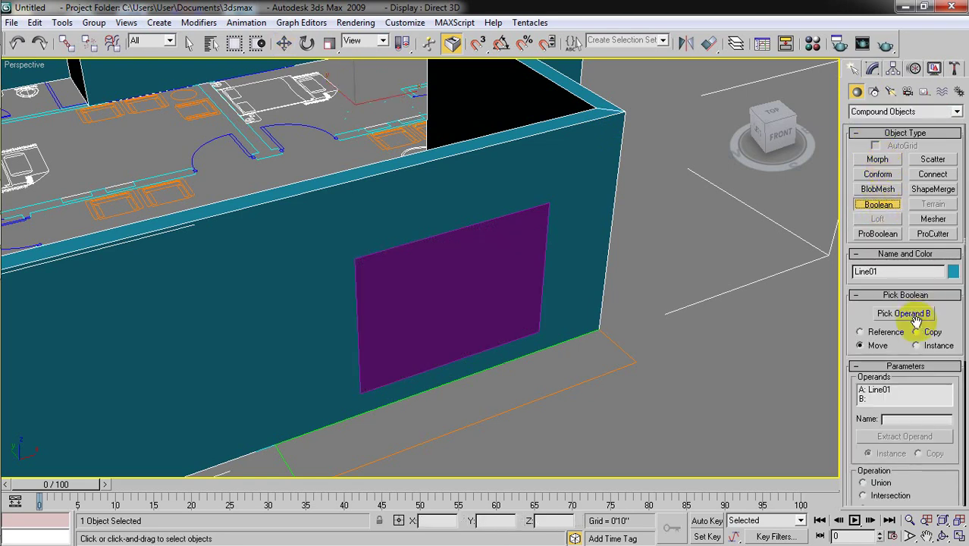
pyautogui.click(915, 317)
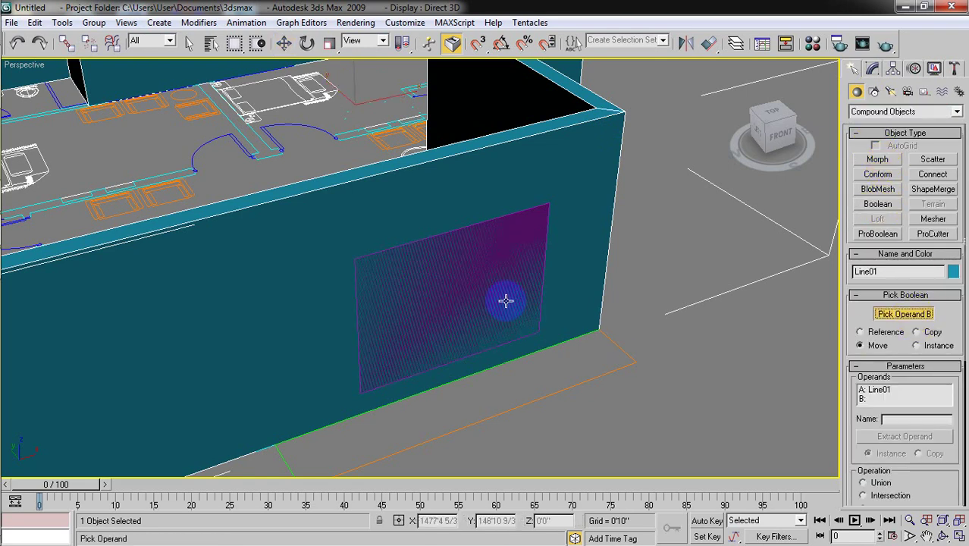
pyautogui.click(466, 273)
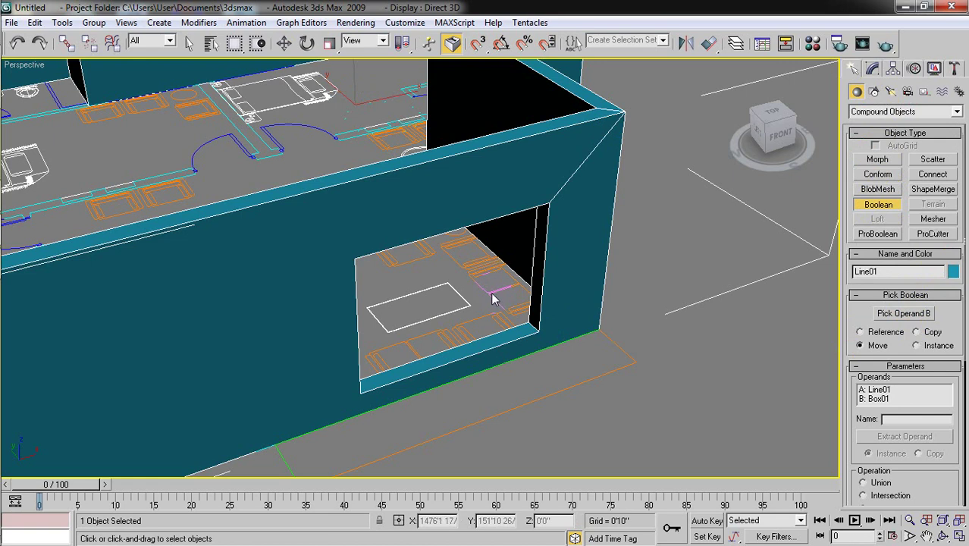
# Deselect the walls and inspect the window opening in the front wall from several distances and angles.
pyautogui.scroll(-6, 492, 298)
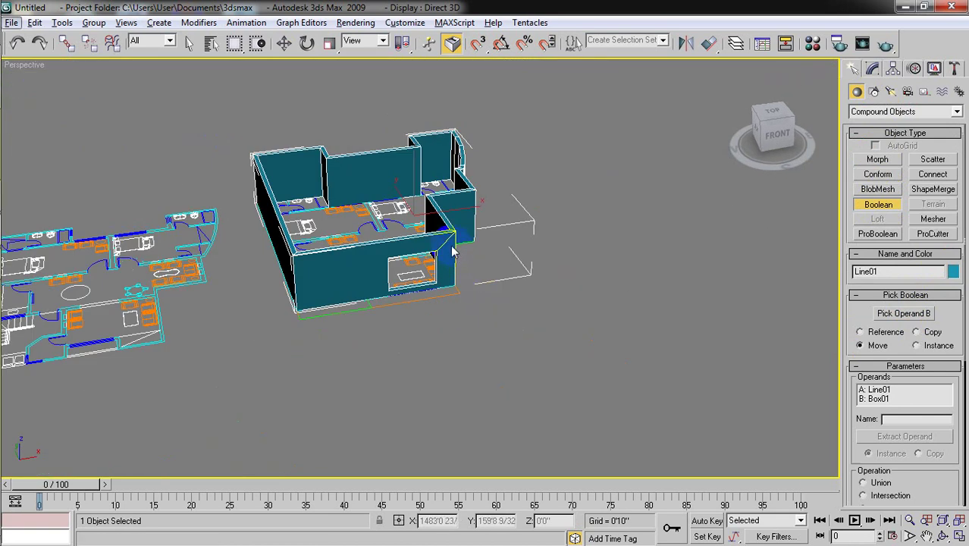
pyautogui.press('w')
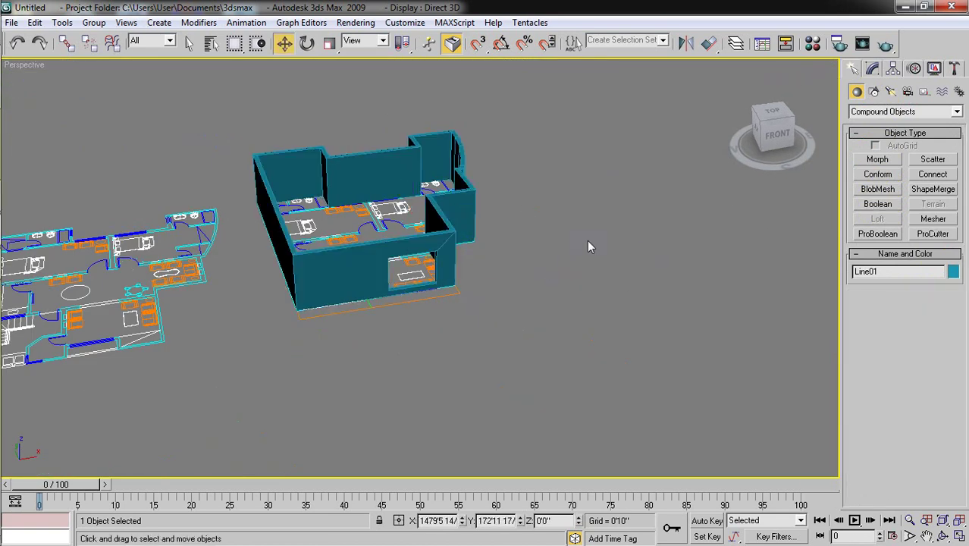
pyautogui.click(590, 246)
pyautogui.scroll(5, 464, 258)
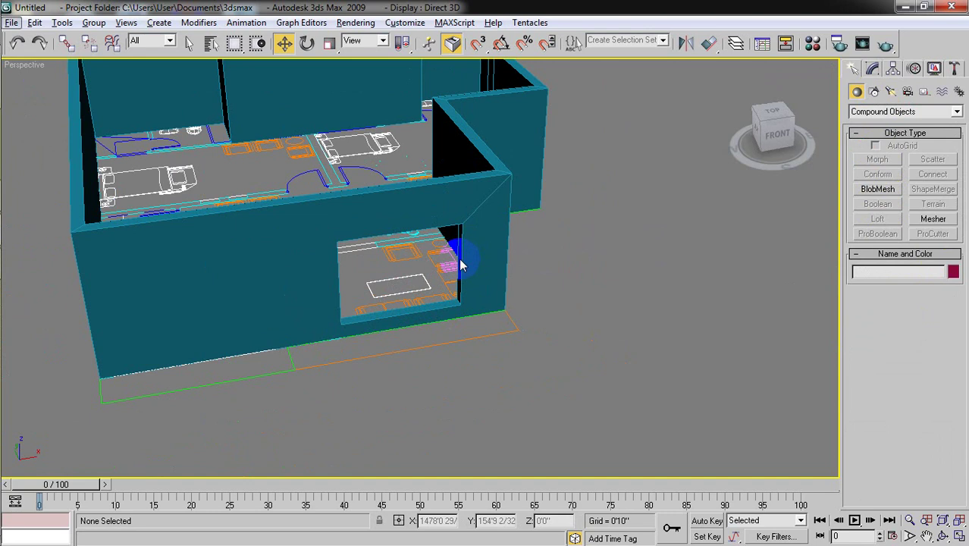
pyautogui.scroll(2, 484, 241)
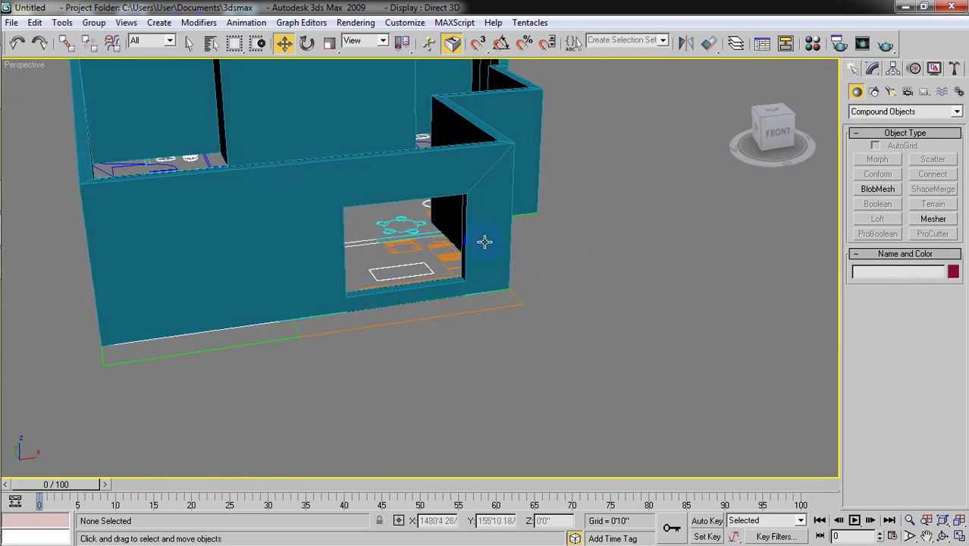
pyautogui.keyDown('alt'); pyautogui.moveTo(485, 241); pyautogui.dragTo(477, 244, button='middle'); pyautogui.keyUp('alt')
# Minimize 3ds Max, write "ok thanks for watching" in Notepad, and close the note without saving.
pyautogui.moveTo(3, 294)
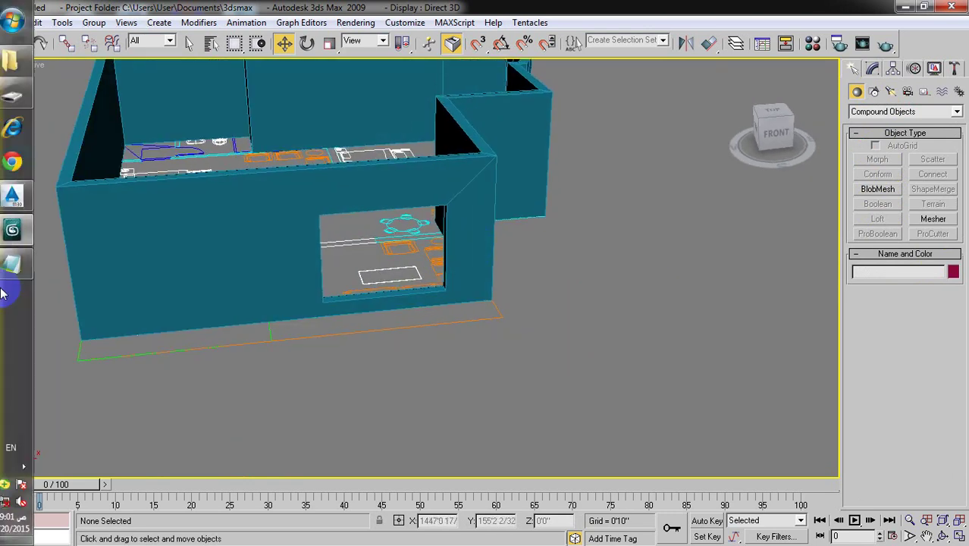
pyautogui.click(21, 235)
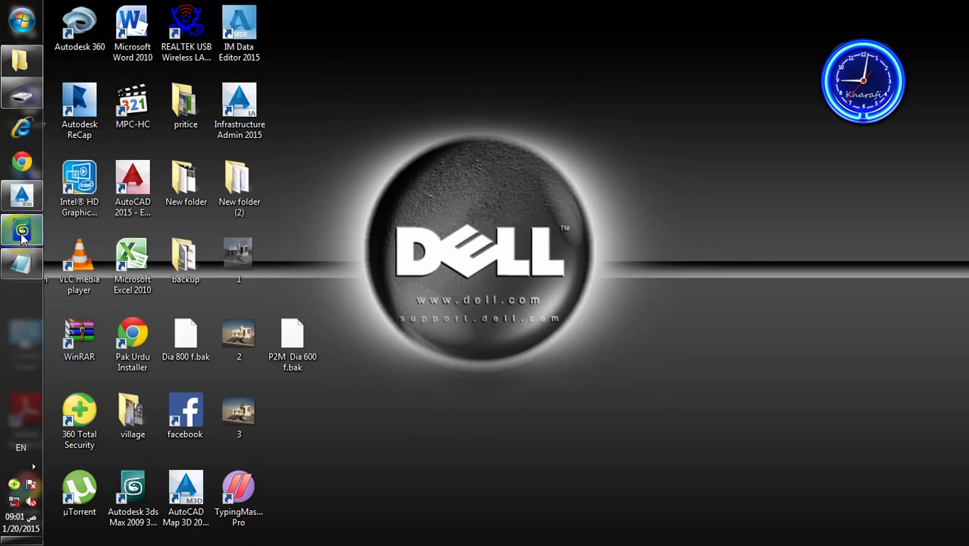
pyautogui.click(21, 261)
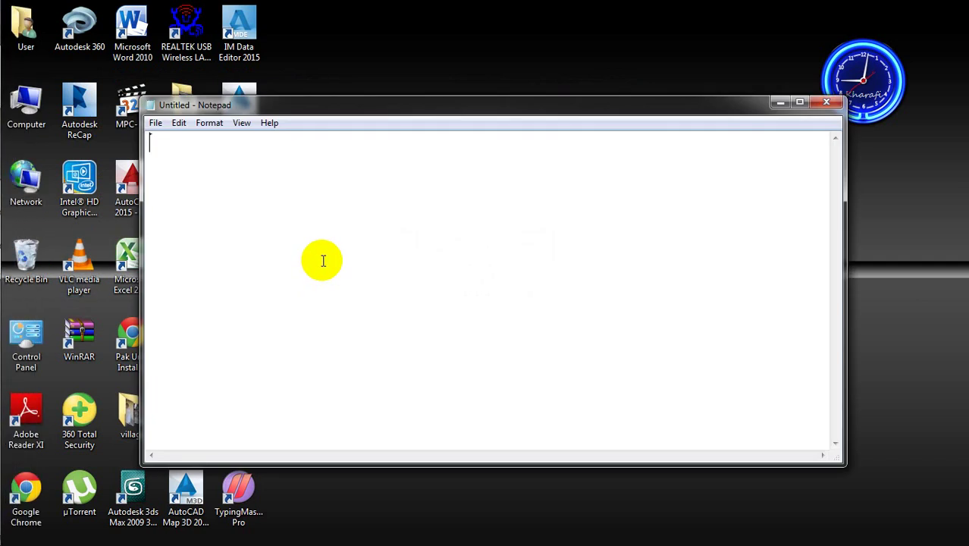
pyautogui.write('ok th')
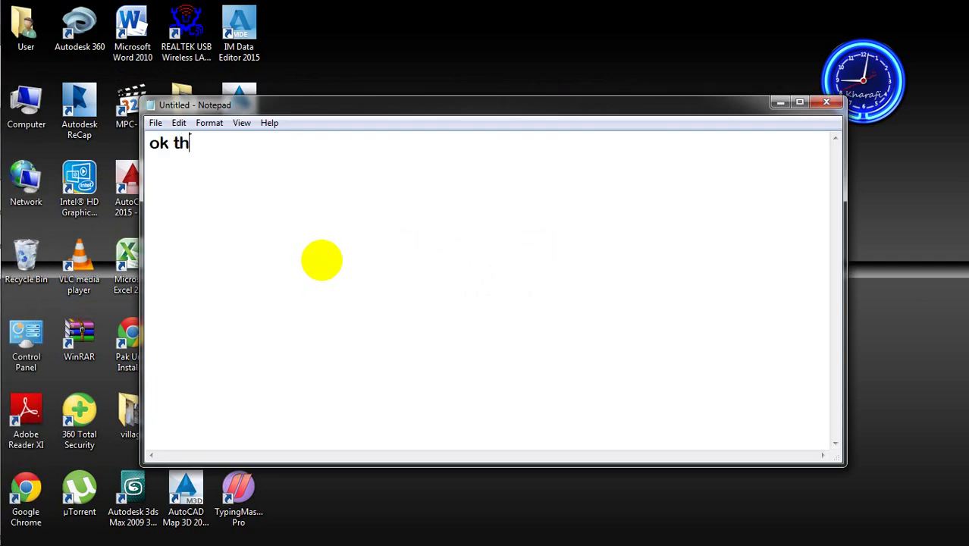
pyautogui.write('anks for watching')
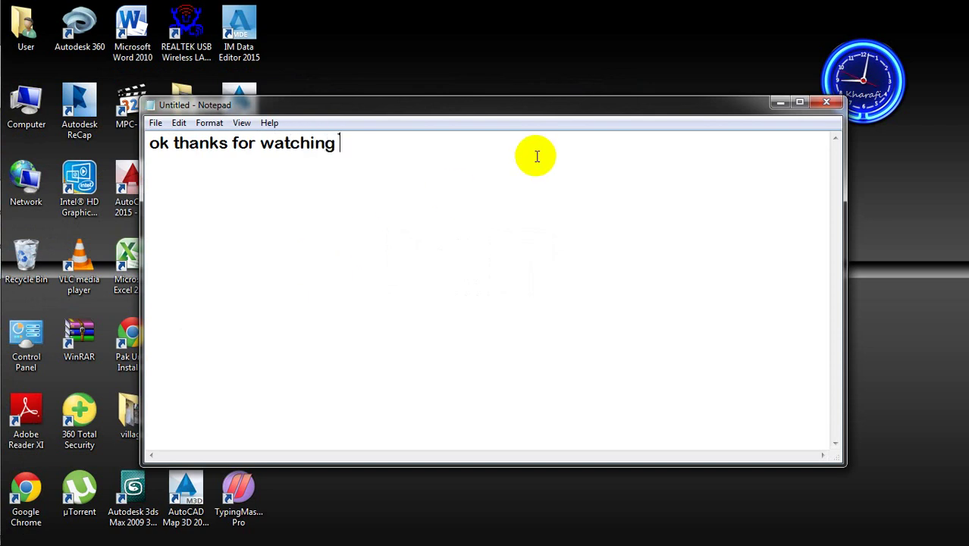
pyautogui.click(825, 102)
pyautogui.click(491, 282)
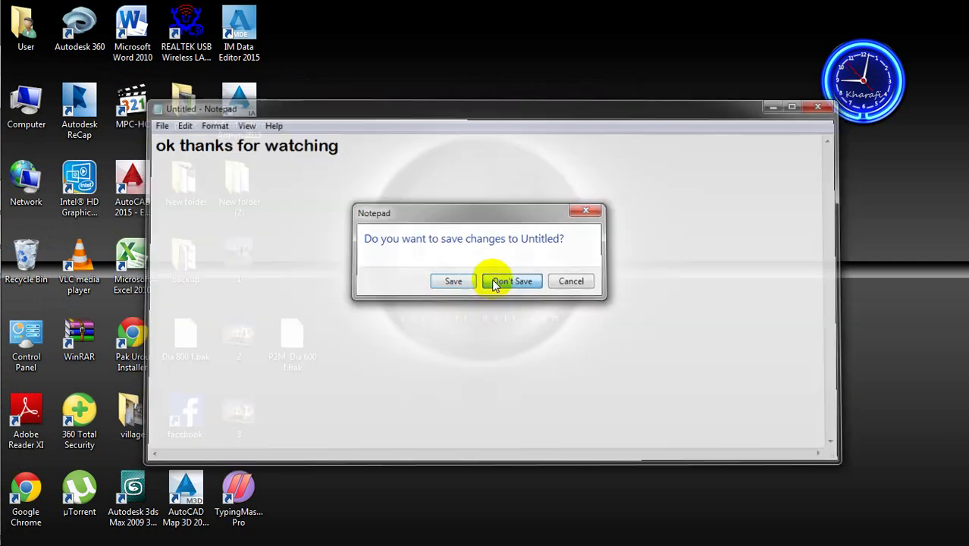